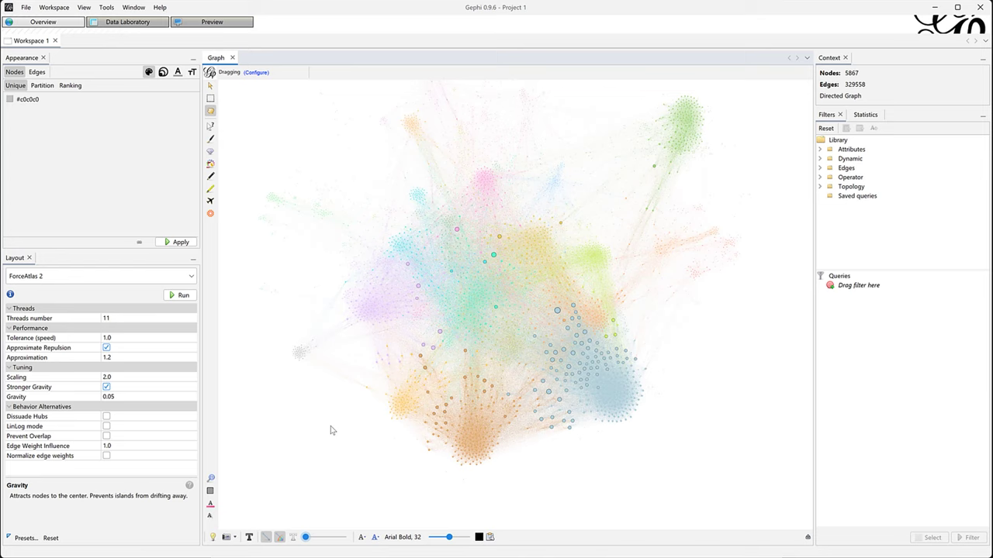
# Enable LinLog mode with Prevent Overlap left off and run the ForceAtlas 2 layout
pyautogui.click(108, 437)
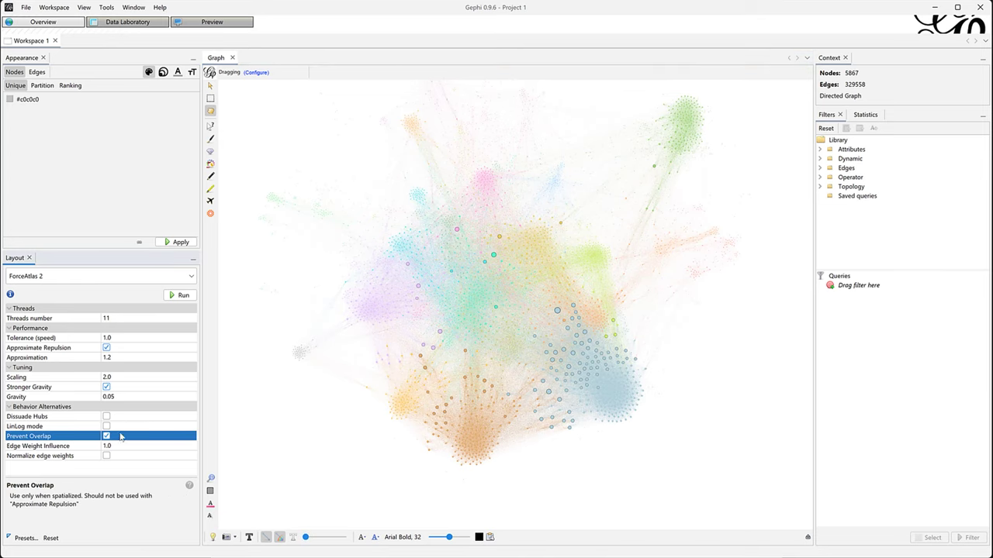
pyautogui.click(106, 426)
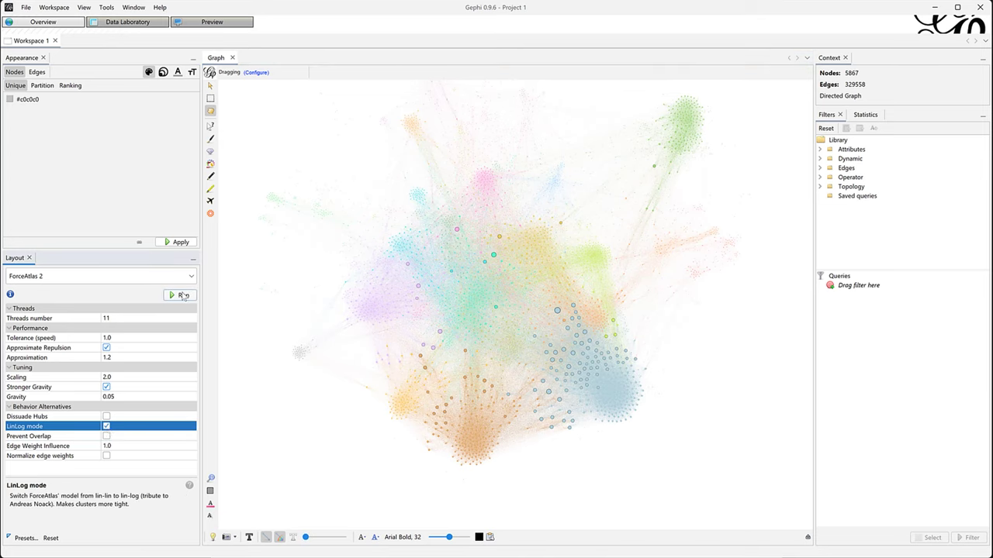
pyautogui.click(181, 295)
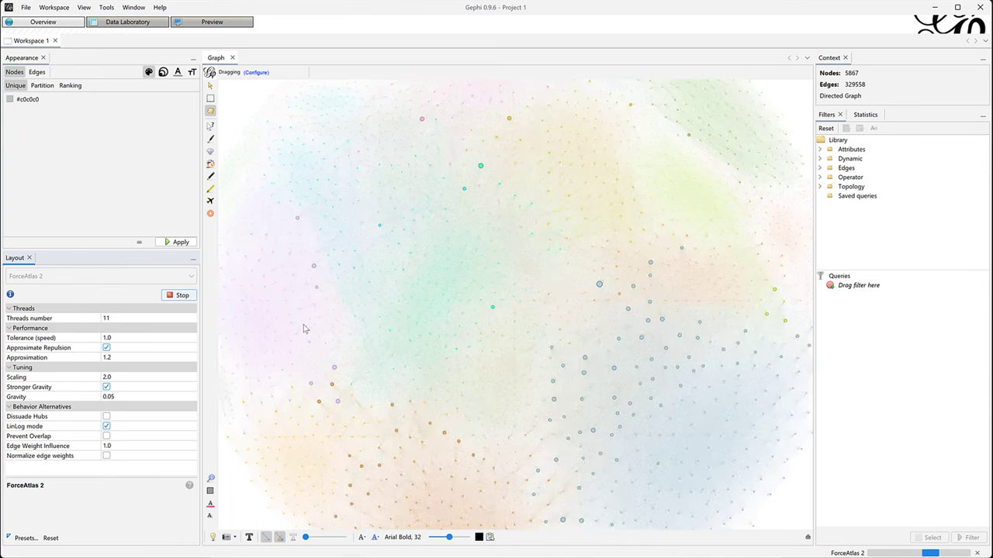
# Tighten the running layout by setting Scaling to 0.01, and raise it to 0.05
pyautogui.click(128, 376)
pyautogui.write('0.01')
pyautogui.press('Return')
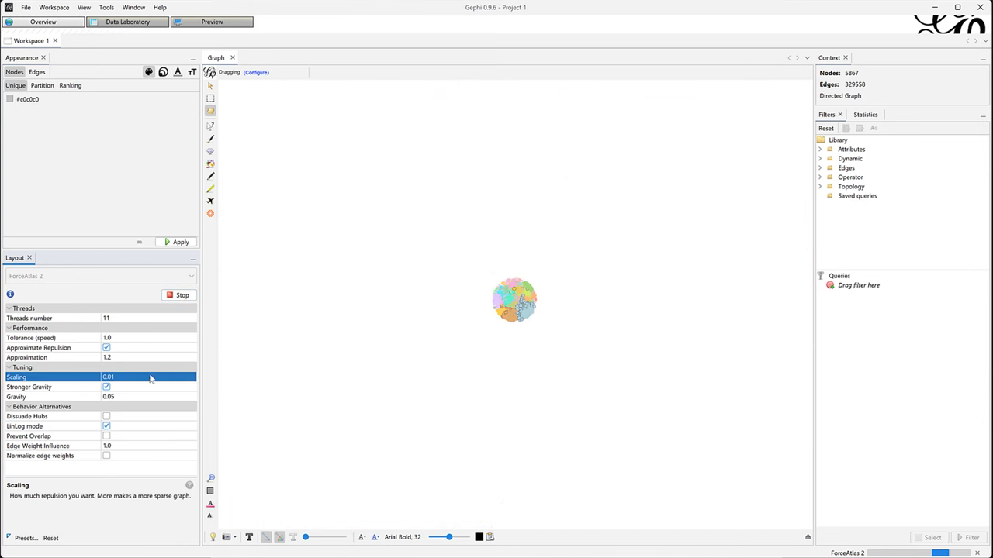
pyautogui.click(129, 378)
pyautogui.write('0.05')
pyautogui.press('Return')
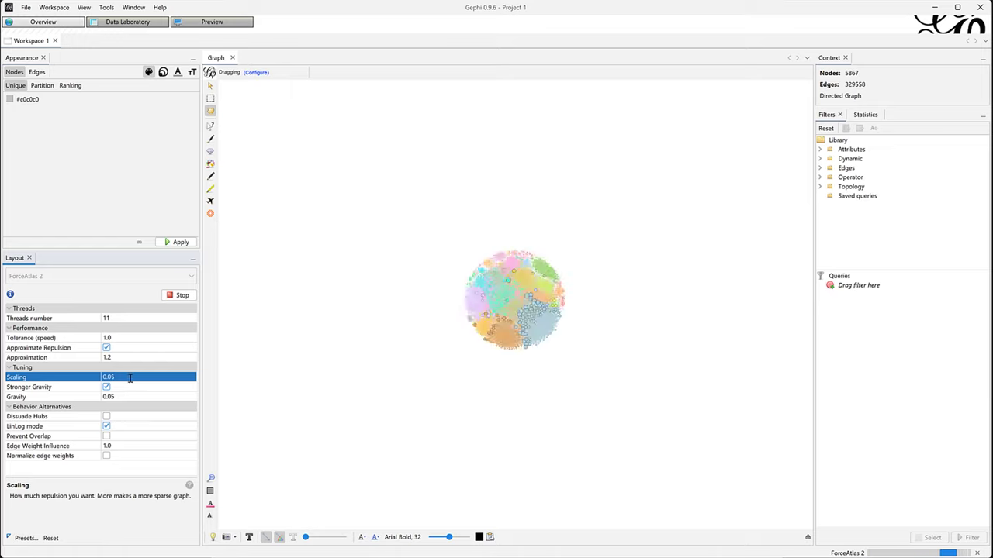
# Spread the graph out by raising Scaling to 0.1 and to 0.5
pyautogui.click(175, 374)
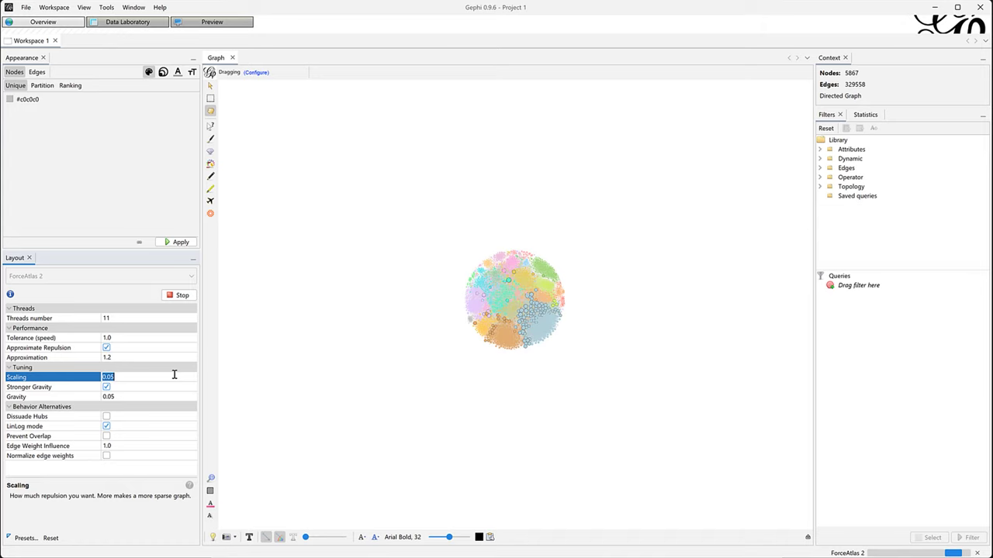
pyautogui.write('0.1')
pyautogui.press('Return')
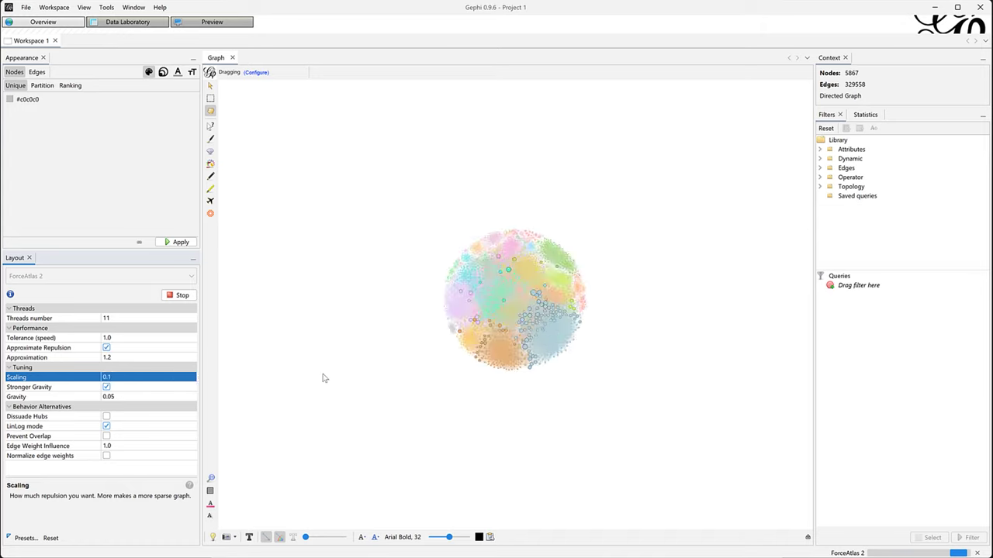
pyautogui.click(159, 376)
pyautogui.write('0.5')
pyautogui.press('Return')
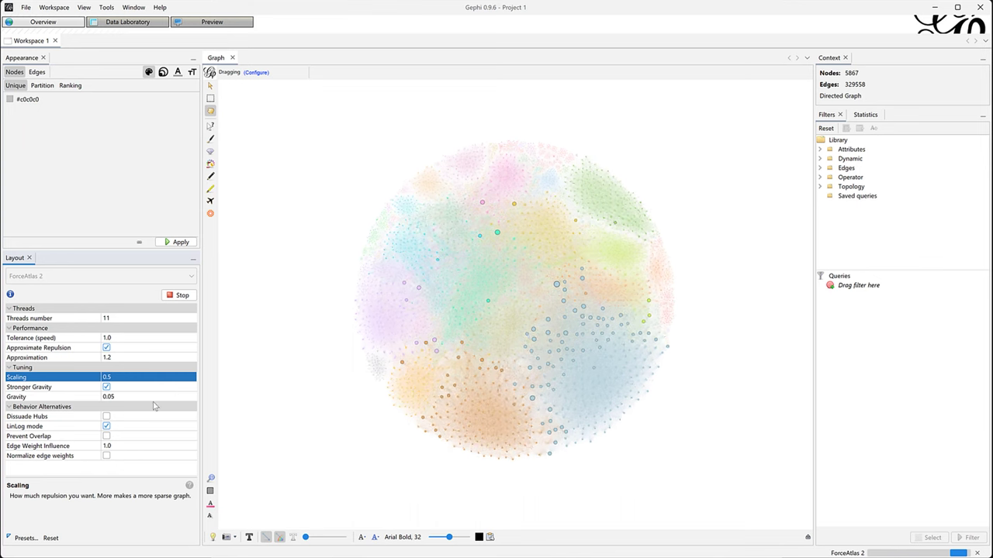
# Set the layout's Gravity to 0.005 and its Scaling to 0.1
pyautogui.click(149, 395)
pyautogui.write('0.005')
pyautogui.press('Return')
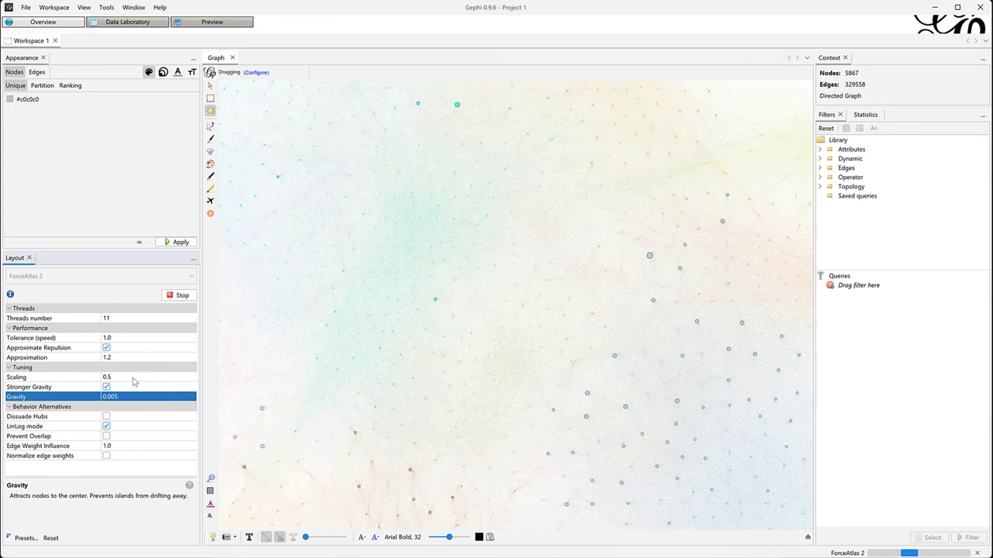
pyautogui.click(133, 377)
pyautogui.write('0.1')
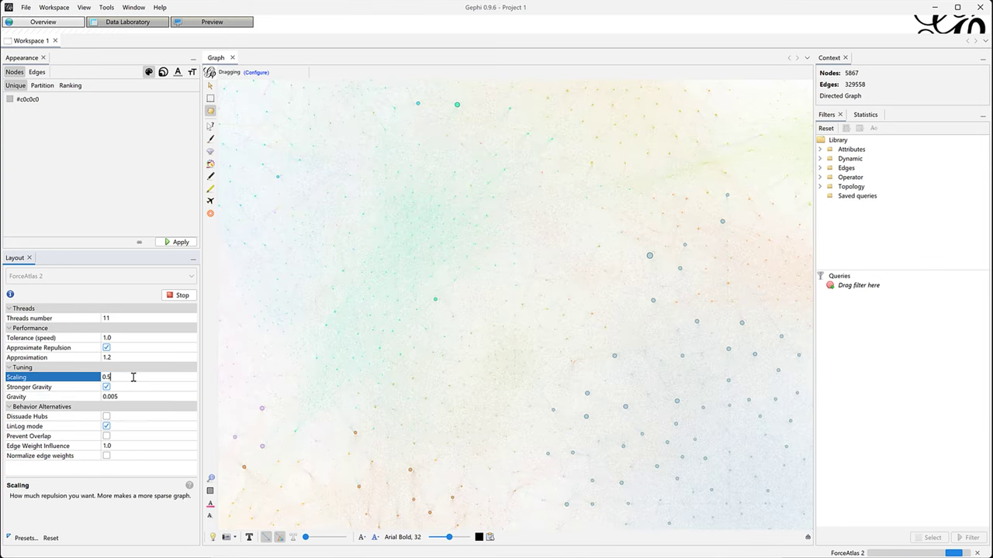
pyautogui.press('Return')
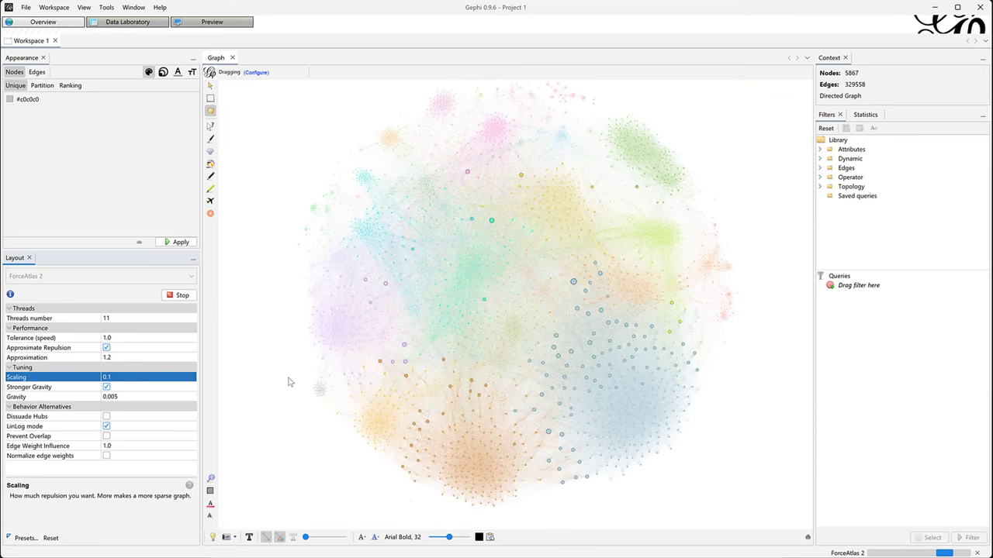
# Set the layout's Gravity to 0.001 and its Scaling to 0.03
pyautogui.click(147, 399)
pyautogui.write('0.001')
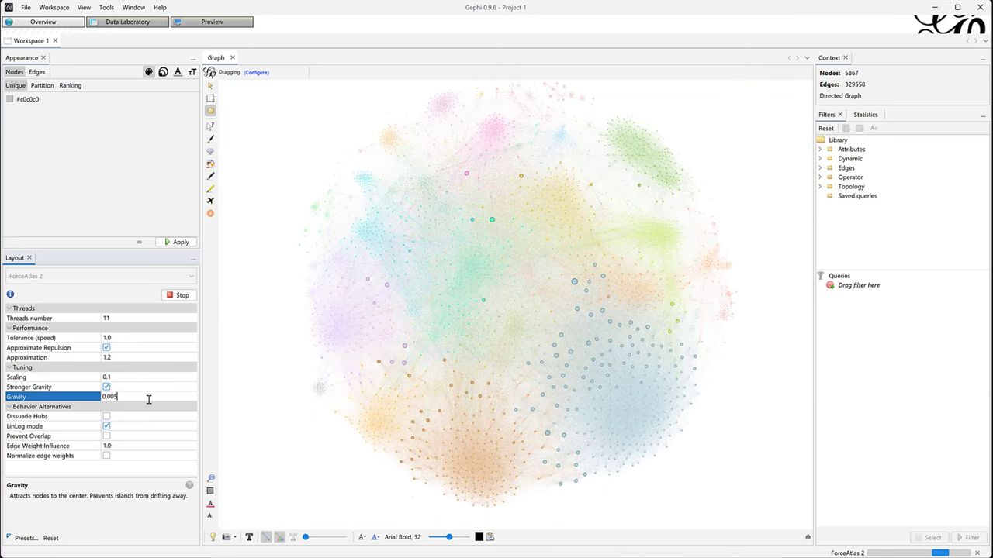
pyautogui.press('Return')
pyautogui.click(128, 378)
pyautogui.write('0.03')
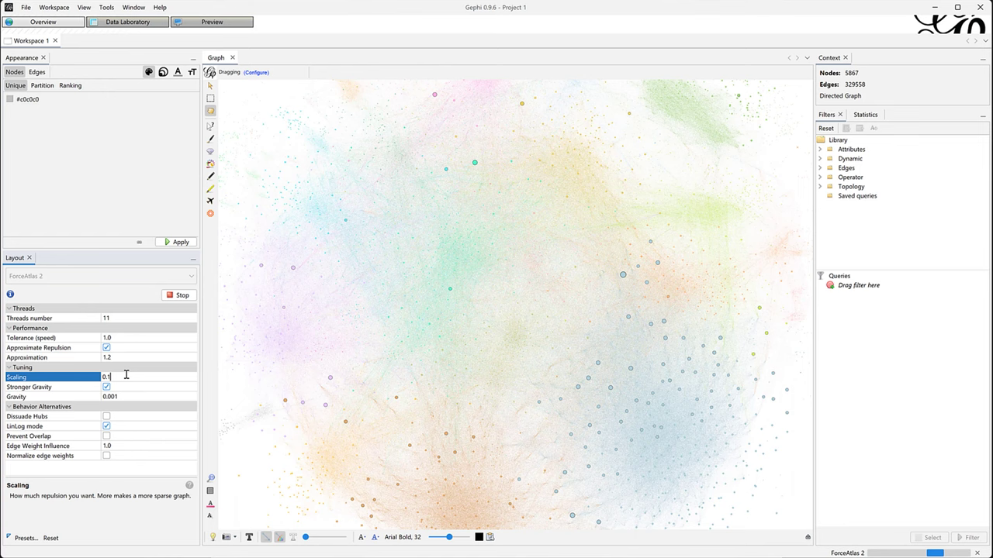
pyautogui.press('Return')
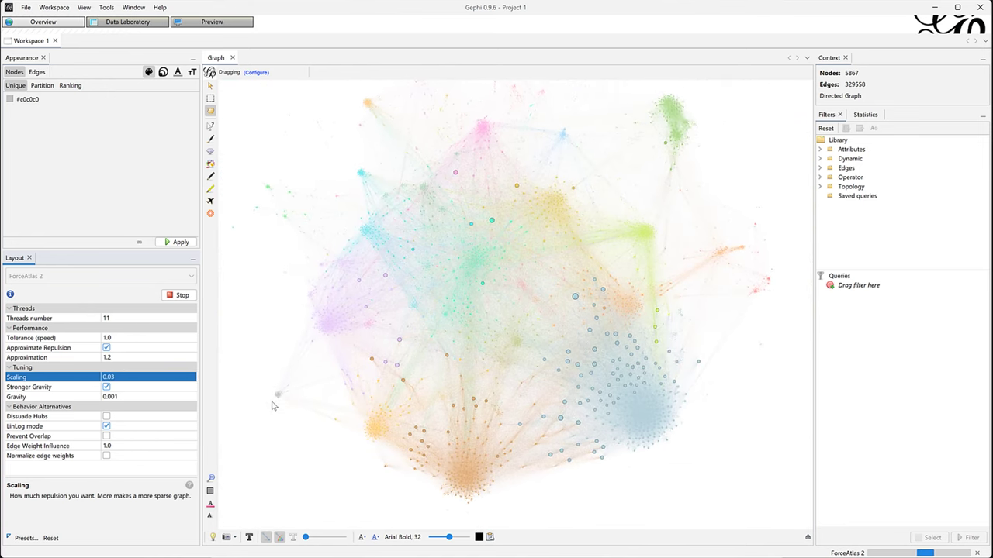
# Turn off Approximate Repulsion and inspect the node clusters across the centred graph up close
pyautogui.click(210, 478)
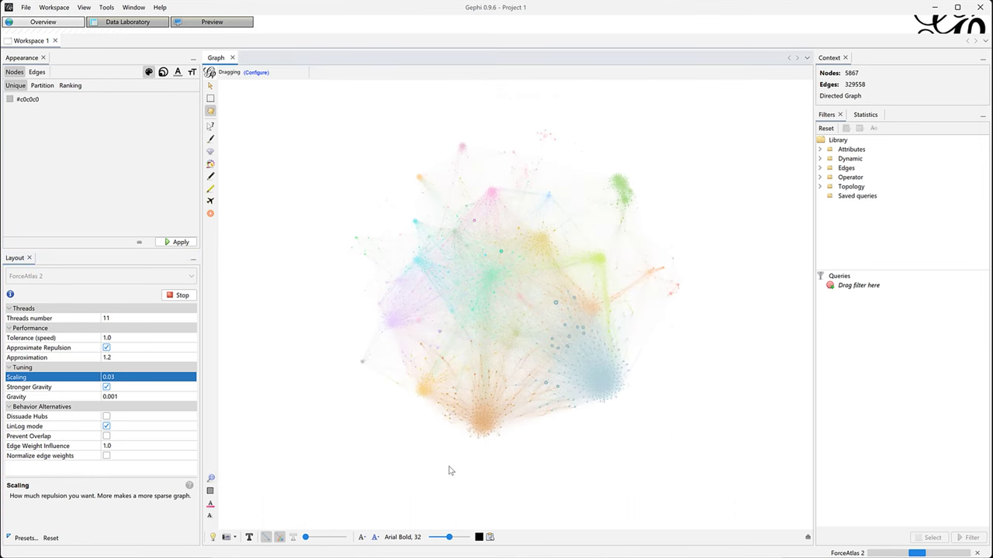
pyautogui.scroll(3, 525, 368)
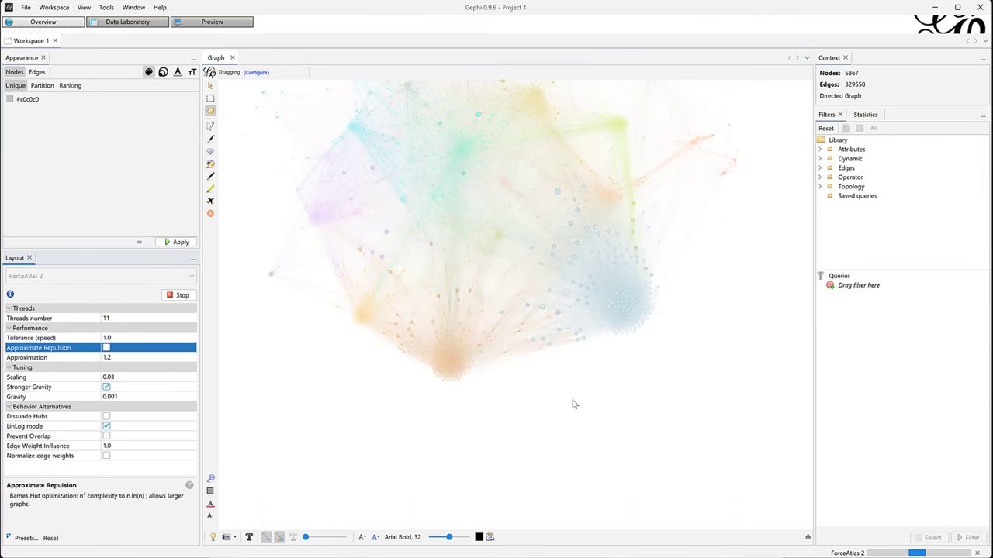
pyautogui.scroll(5, 430, 241)
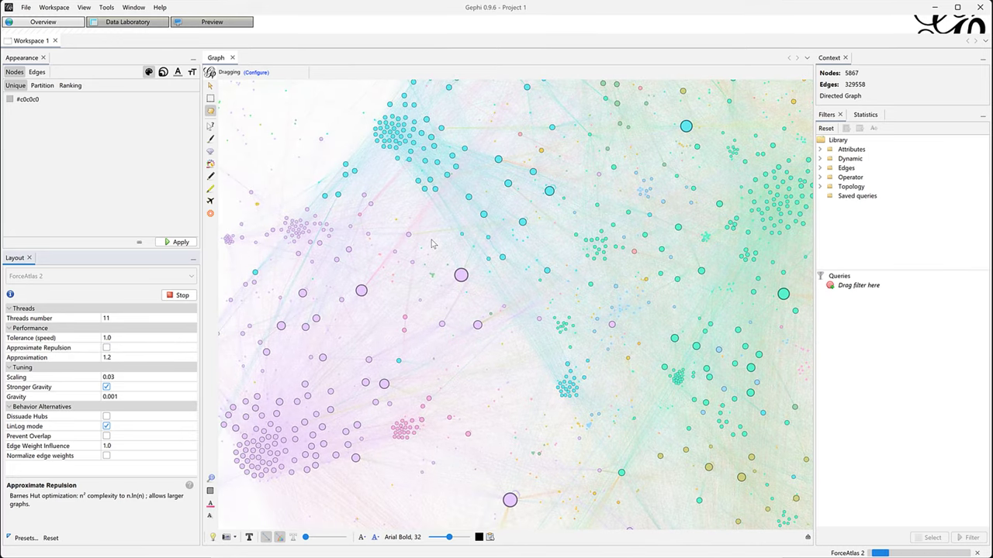
pyautogui.moveTo(624, 379); pyautogui.dragTo(221, 124)
pyautogui.moveTo(807, 194); pyautogui.dragTo(637, 256)
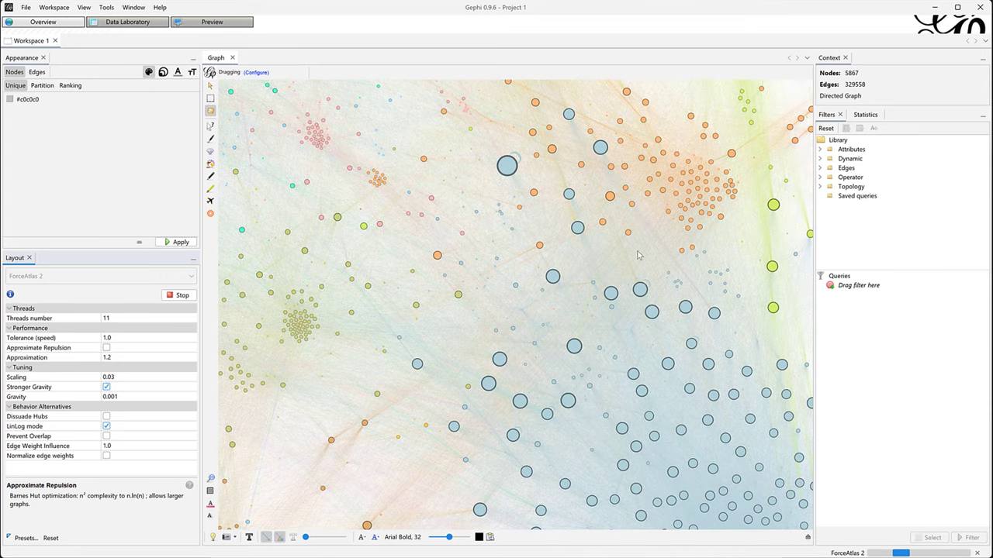
pyautogui.scroll(-5, 637, 254)
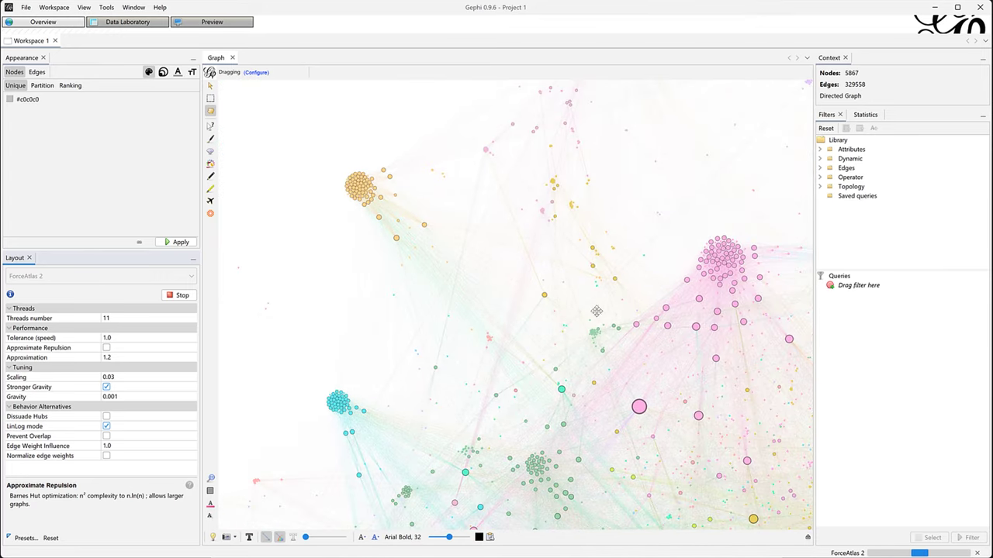
# Enable Prevent Overlap and set Tolerance (speed) to 0.1 before stopping the ForceAtlas 2 layout
pyautogui.click(107, 436)
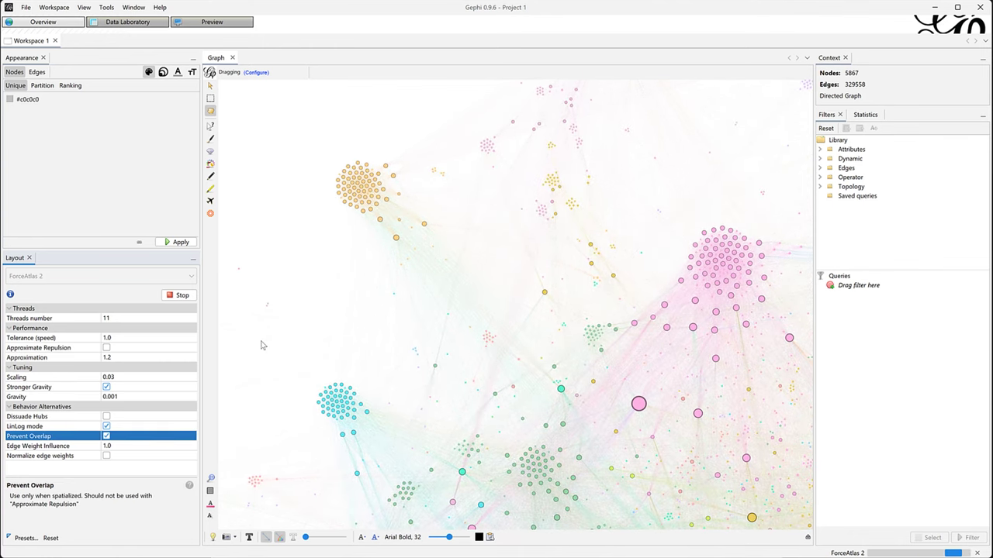
pyautogui.click(126, 337)
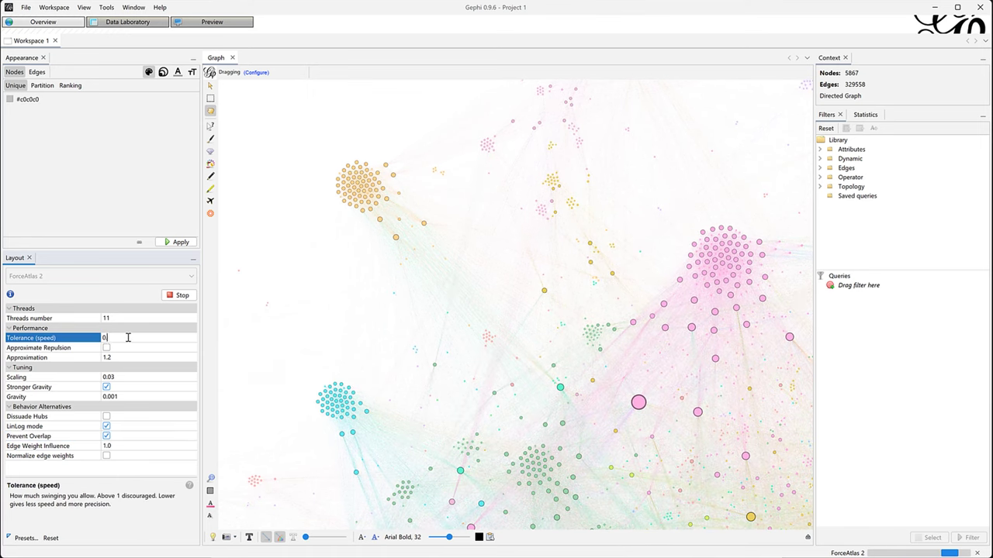
pyautogui.write('0.1')
pyautogui.press('Return')
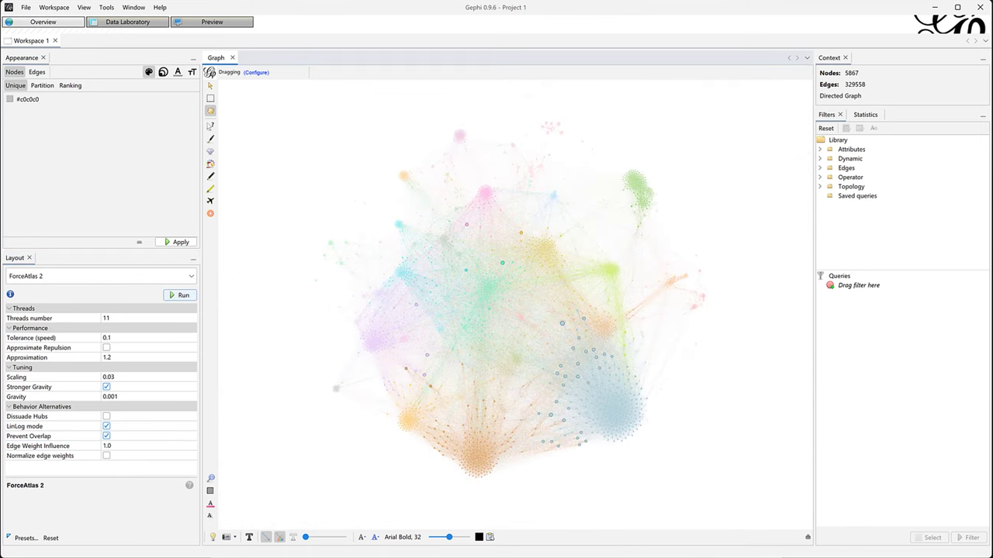
# Compare the new layout with the reference image that labels the food clusters
pyautogui.click(575, 547)
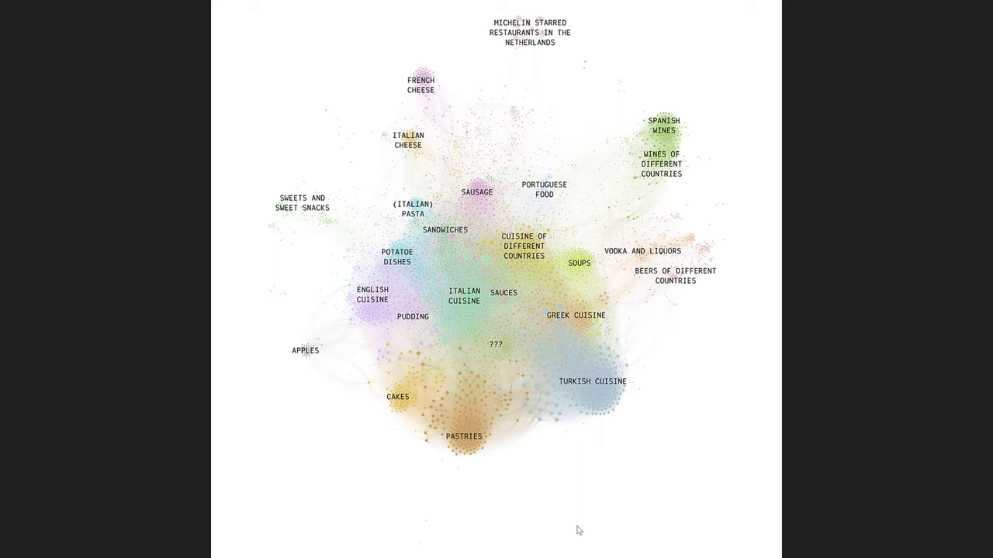
pyautogui.click(576, 534)
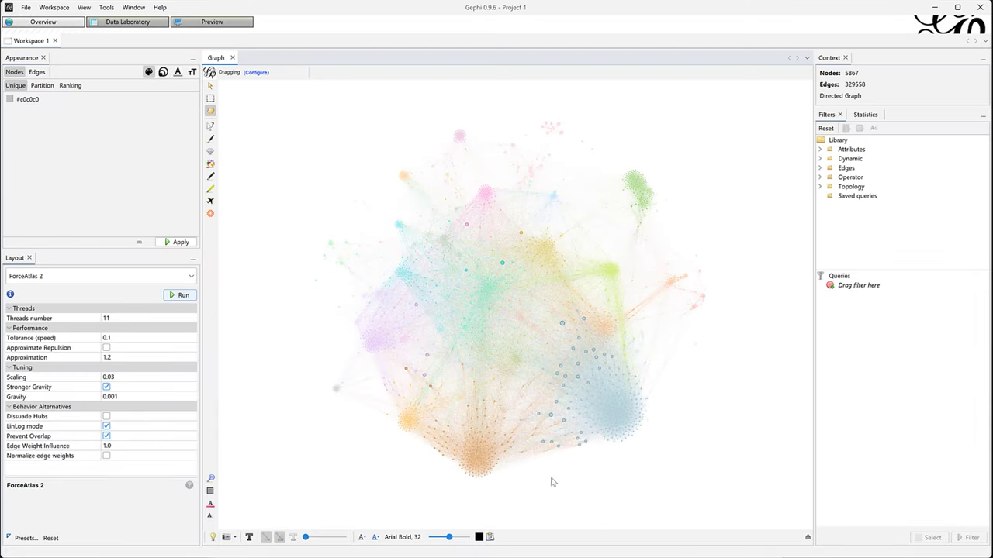
pyautogui.scroll(4, 499, 363)
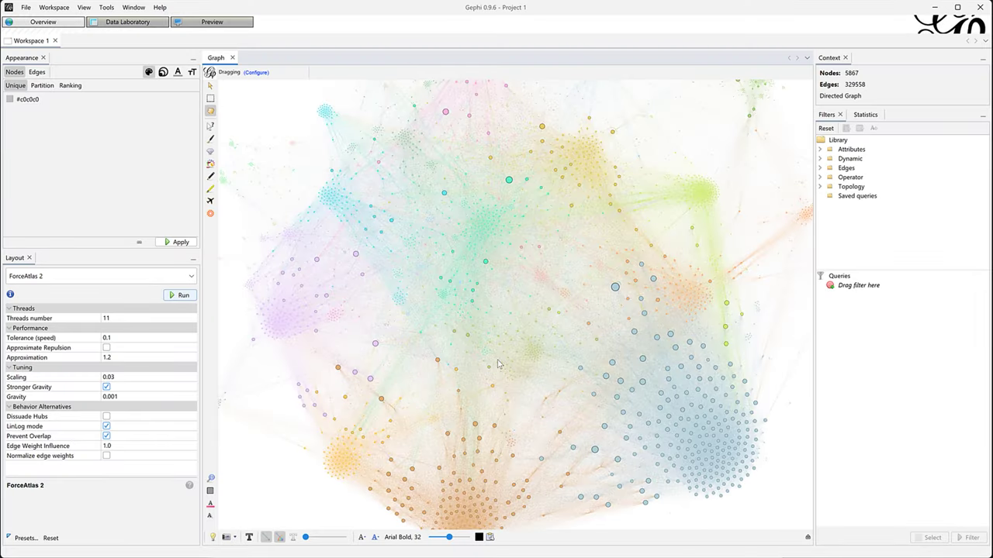
pyautogui.scroll(3, 498, 364)
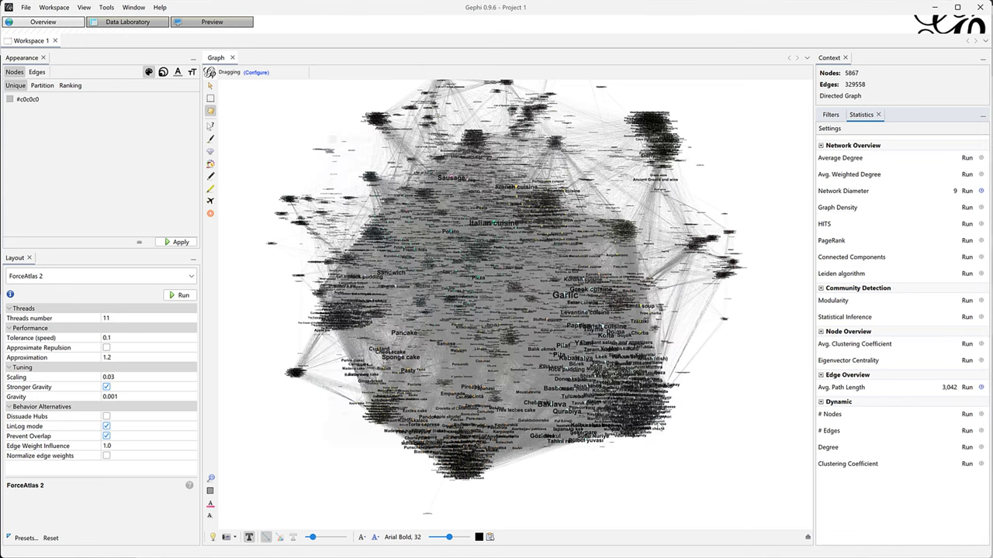
# Filter the nodes by Betweenness Centrality range, trying a lower bound of about 25241 and settling on about 8834
pyautogui.click(830, 114)
pyautogui.click(822, 151)
pyautogui.click(829, 197)
pyautogui.moveTo(870, 215); pyautogui.dragTo(858, 286)
pyautogui.moveTo(884, 215); pyautogui.dragTo(853, 291)
pyautogui.moveTo(853, 292); pyautogui.dragTo(853, 287)
pyautogui.moveTo(825, 498)
pyautogui.mouseDown()
pyautogui.moveTo(877, 503)
pyautogui.moveTo(826, 502)
pyautogui.mouseUp()
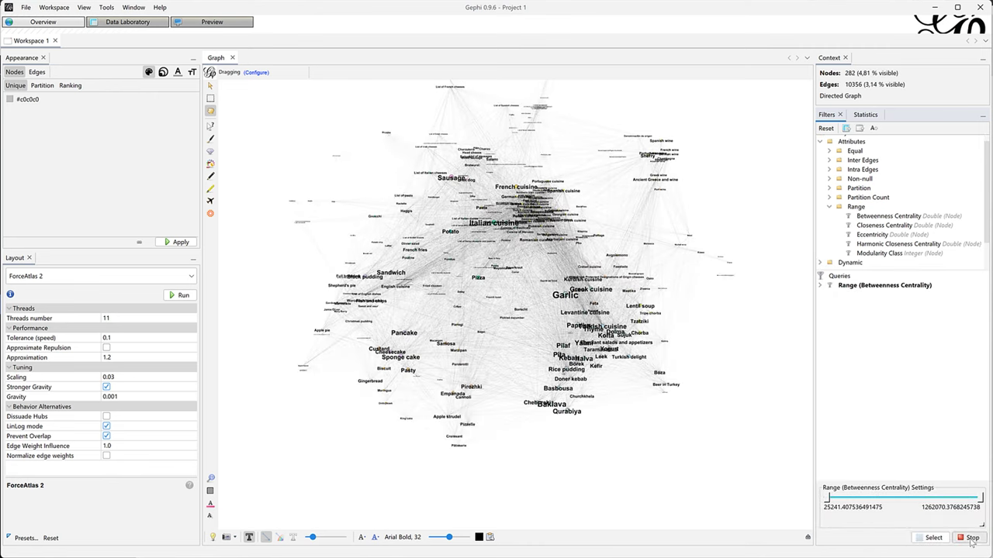
pyautogui.click(970, 539)
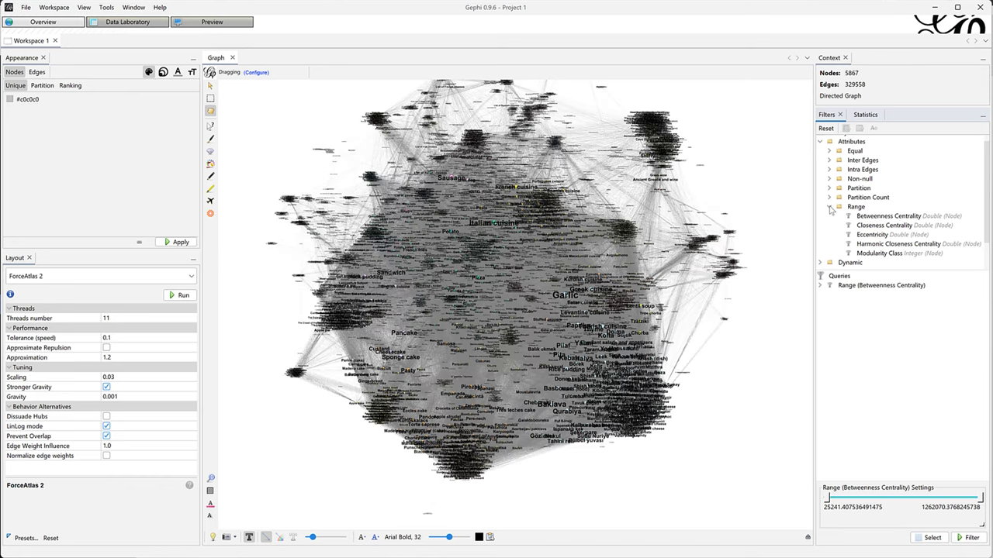
pyautogui.moveTo(828, 499); pyautogui.dragTo(827, 499)
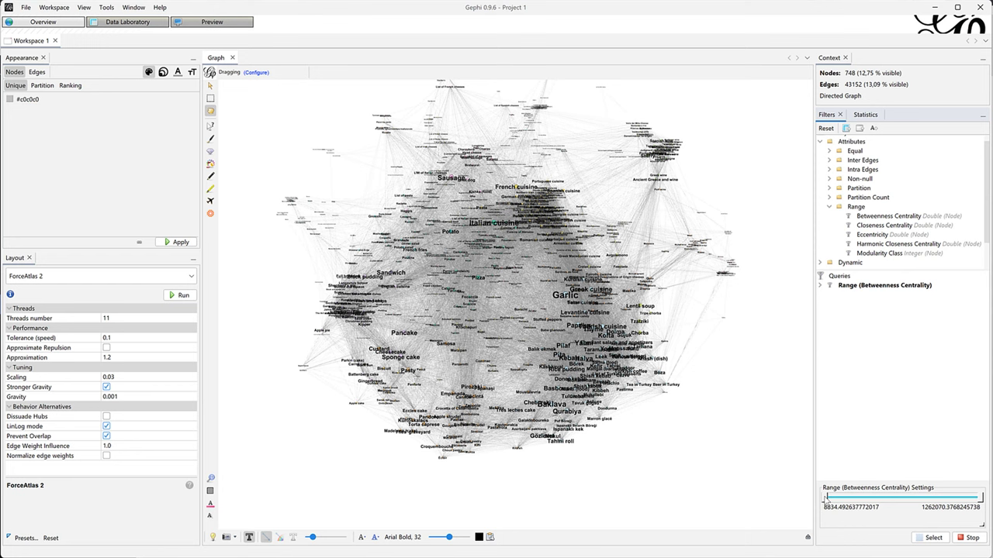
# Show the full graph with smaller labels, hiding the labels of nodes outside the Betweenness Centrality filter
pyautogui.moveTo(450, 537)
pyautogui.mouseDown()
pyautogui.moveTo(438, 536)
pyautogui.moveTo(455, 537)
pyautogui.mouseUp()
pyautogui.click(966, 537)
pyautogui.click(966, 537)
pyautogui.click(964, 538)
pyautogui.click(965, 537)
pyautogui.click(966, 537)
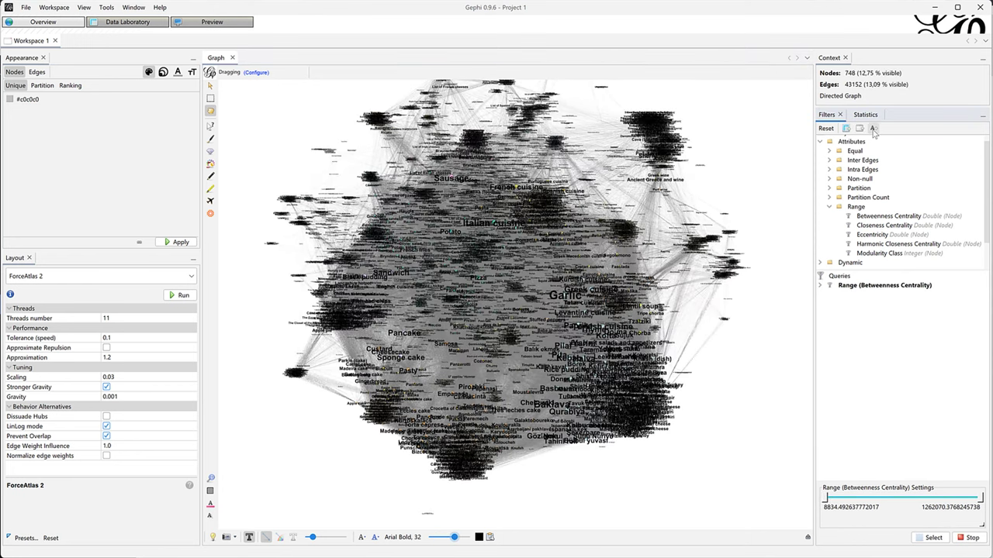
pyautogui.click(967, 538)
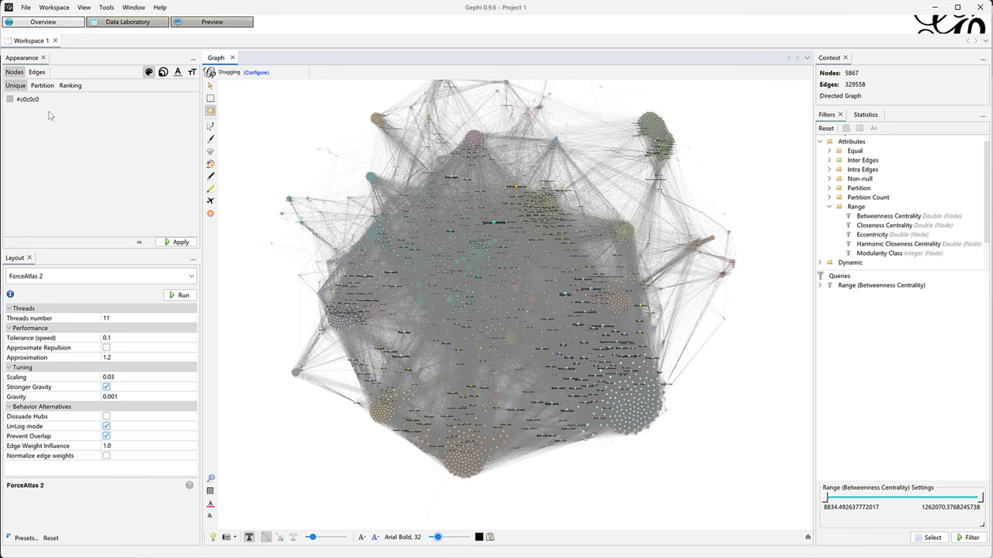
# Apply the unique grey colour #747474 to all nodes
pyautogui.click(8, 99)
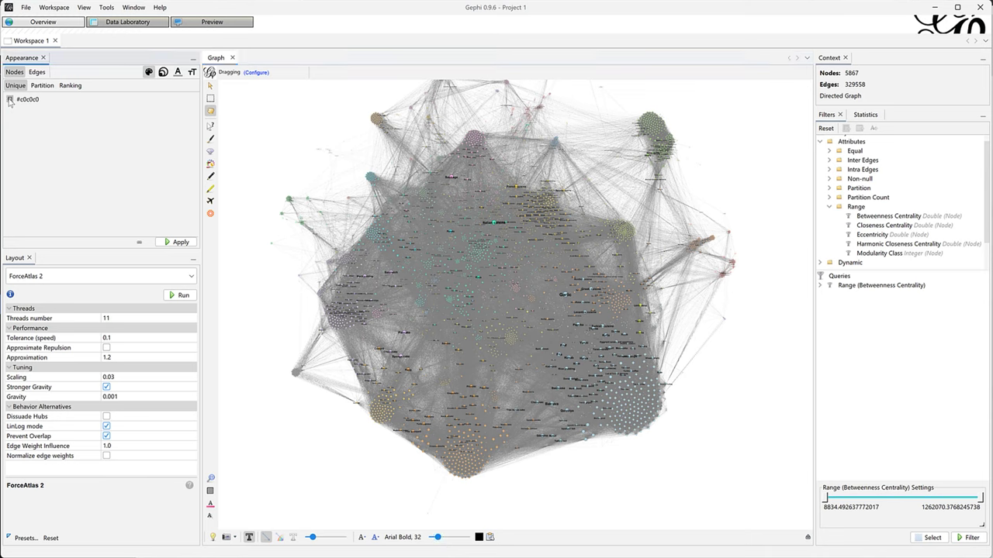
pyautogui.click(9, 102)
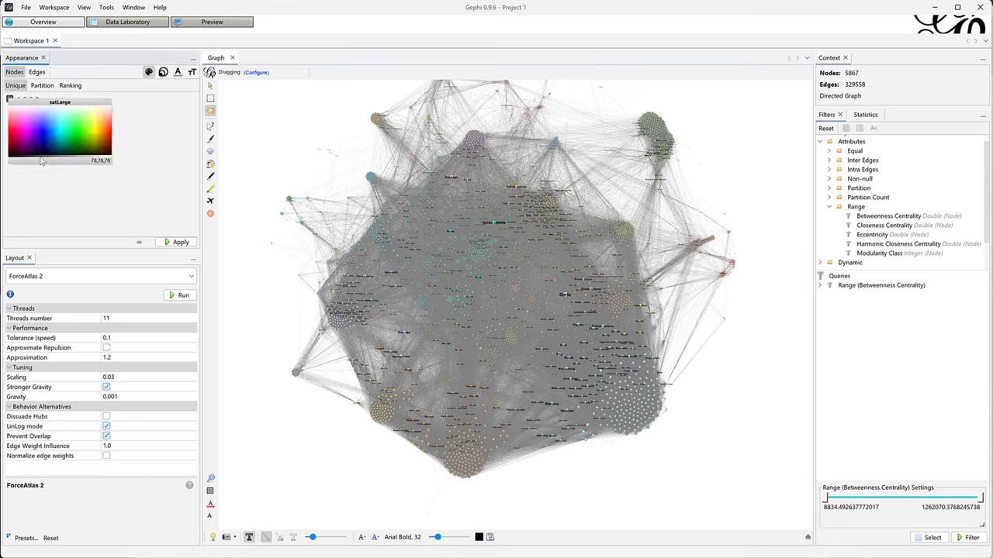
pyautogui.click(44, 160)
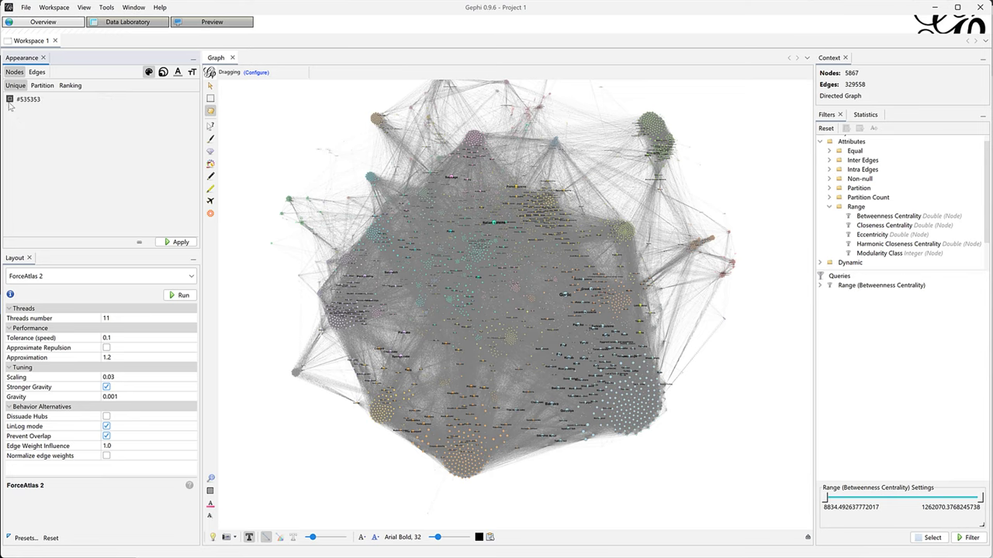
pyautogui.click(9, 103)
pyautogui.click(56, 160)
pyautogui.click(177, 242)
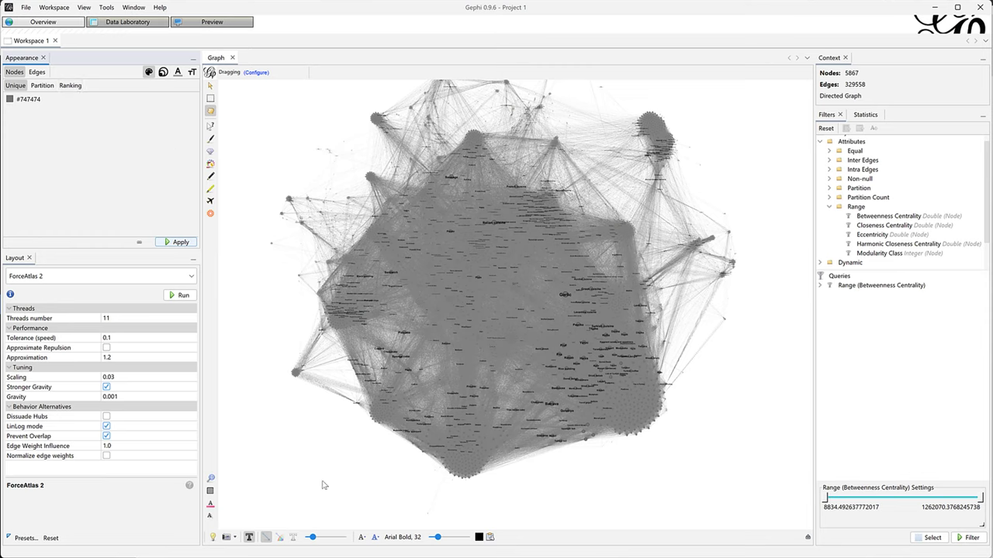
# Render the network in the preview workspace with the Default Straight preset and look at its labels up close
pyautogui.click(212, 22)
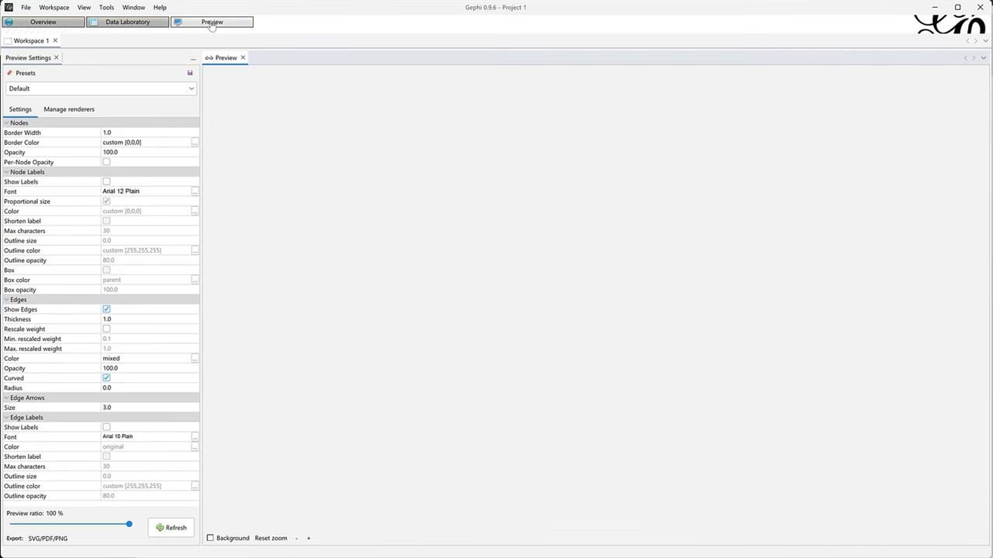
pyautogui.click(135, 88)
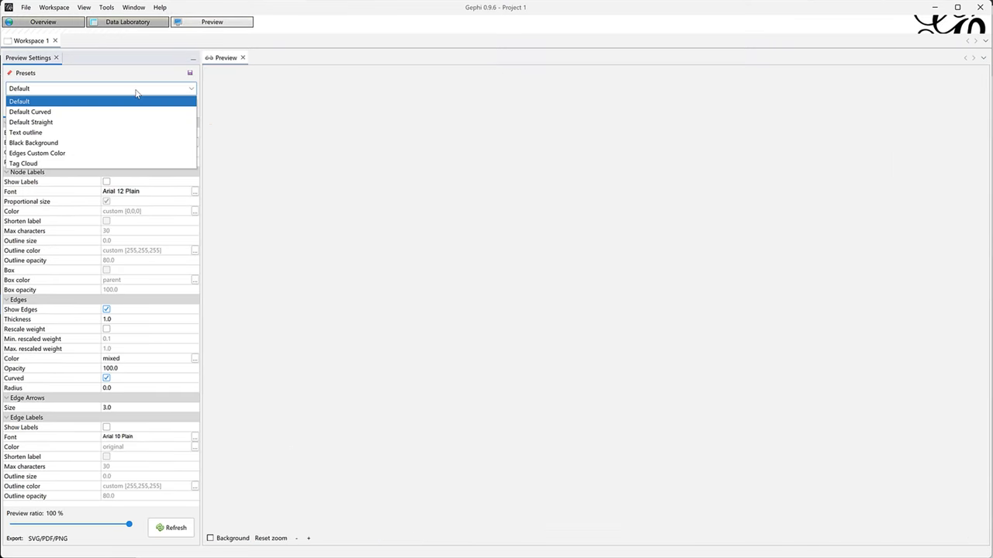
pyautogui.click(62, 122)
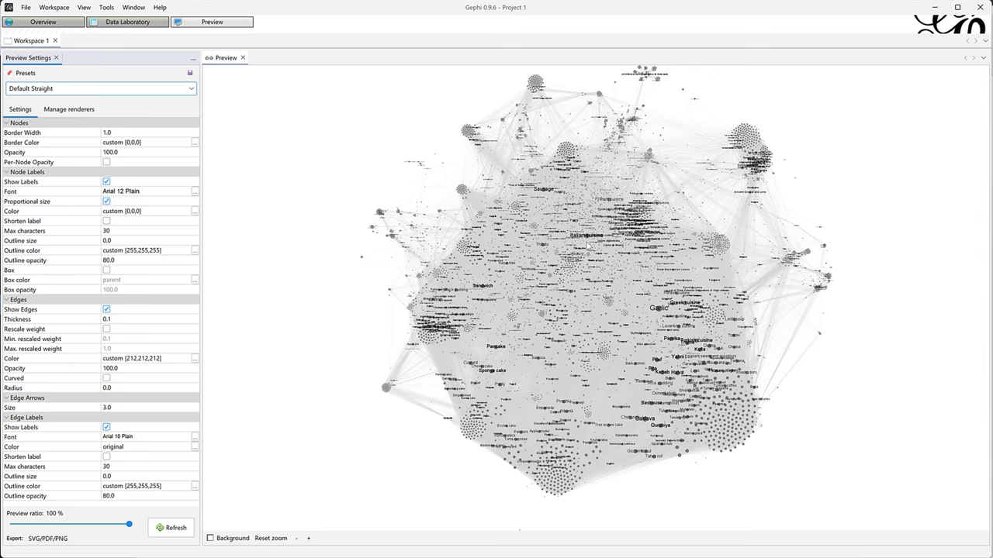
pyautogui.scroll(5, 587, 246)
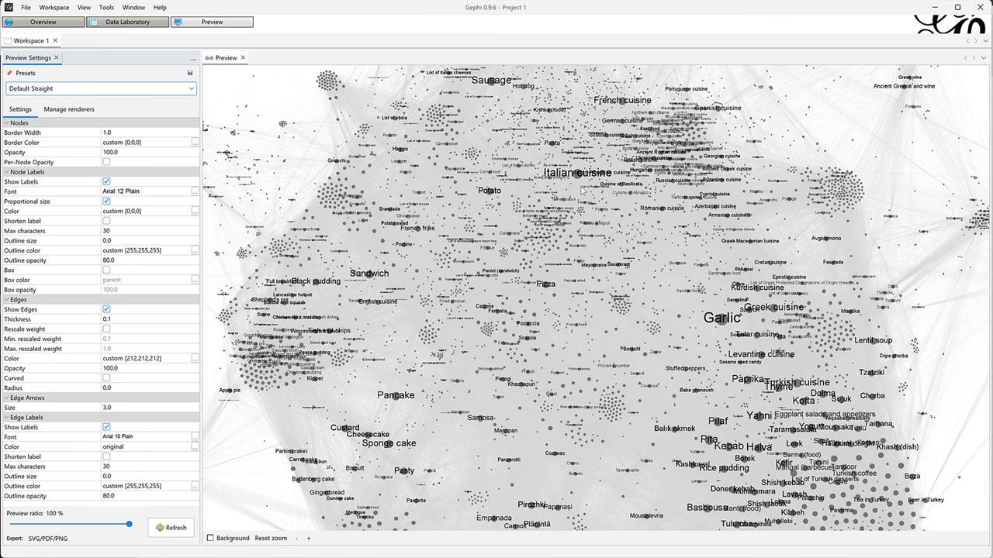
pyautogui.scroll(2, 582, 190)
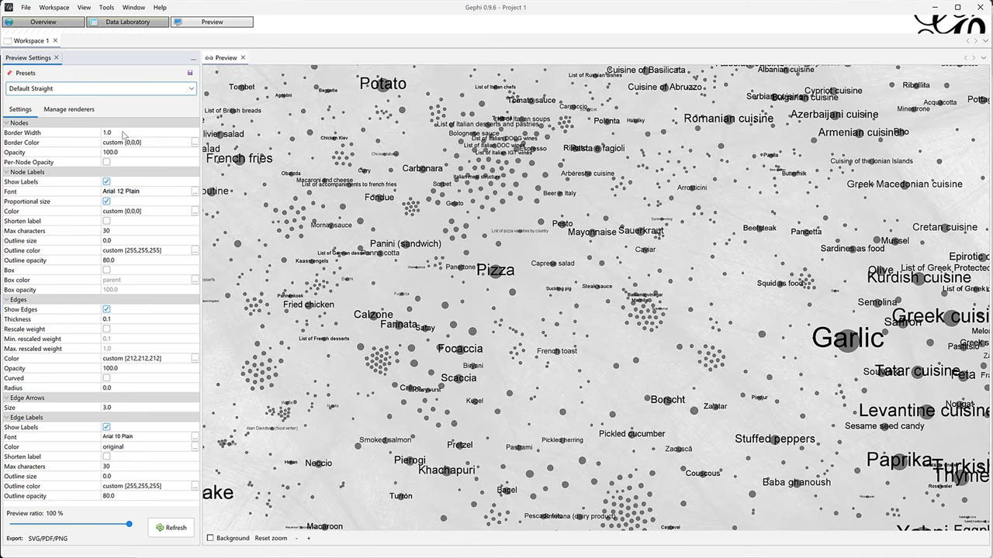
# Set the preview's node border width to 0.0 and recolour all nodes in a lighter unique grey, refreshing the preview
pyautogui.click(125, 134)
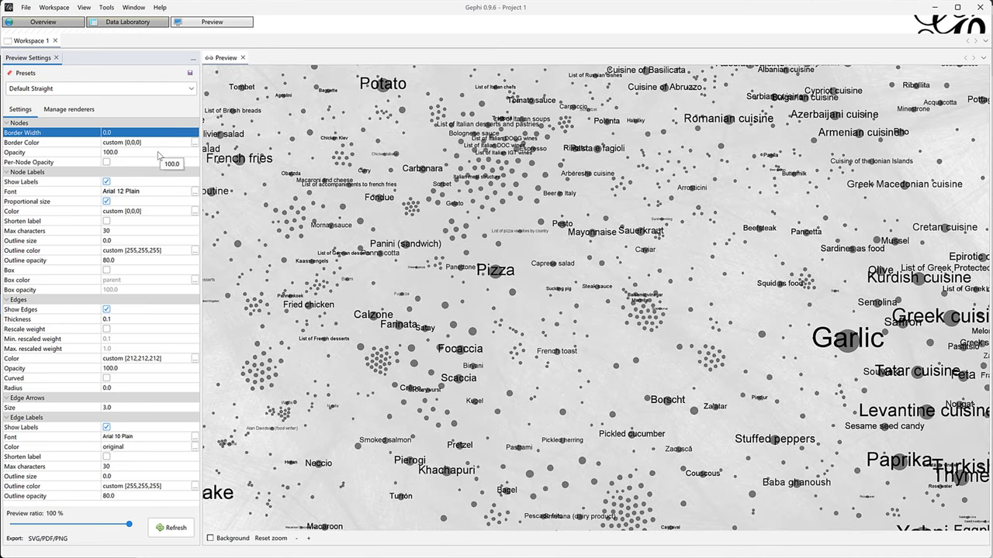
pyautogui.click(42, 22)
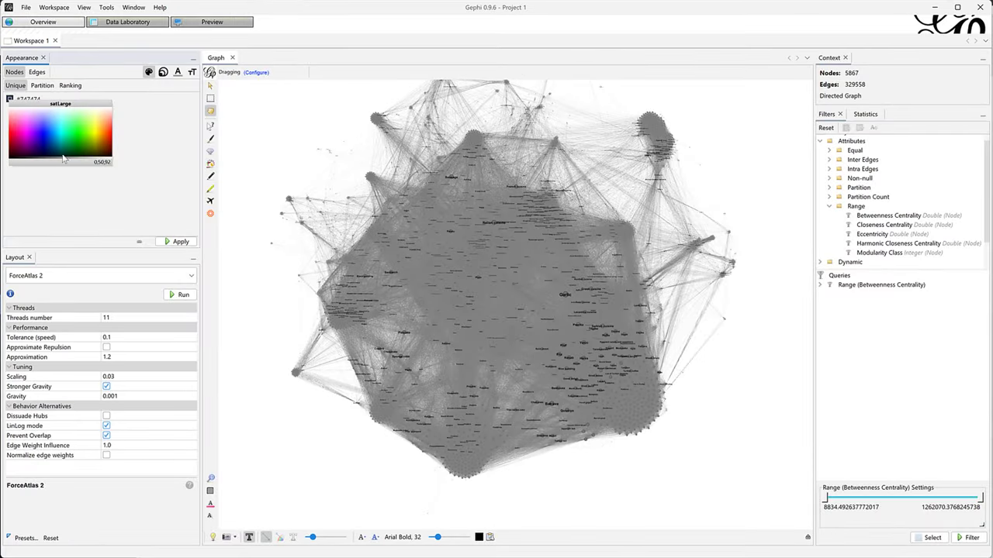
pyautogui.click(176, 241)
pyautogui.click(212, 21)
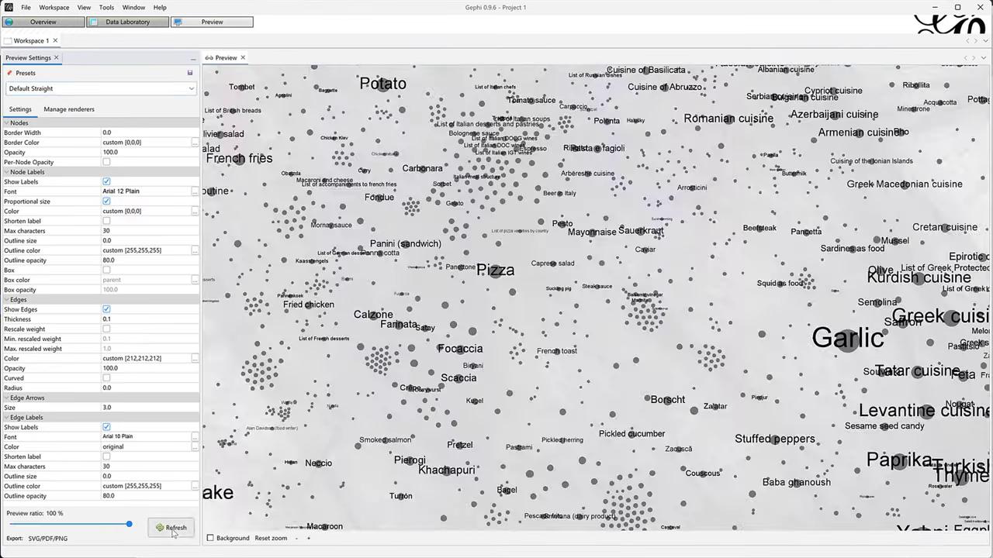
pyautogui.click(173, 529)
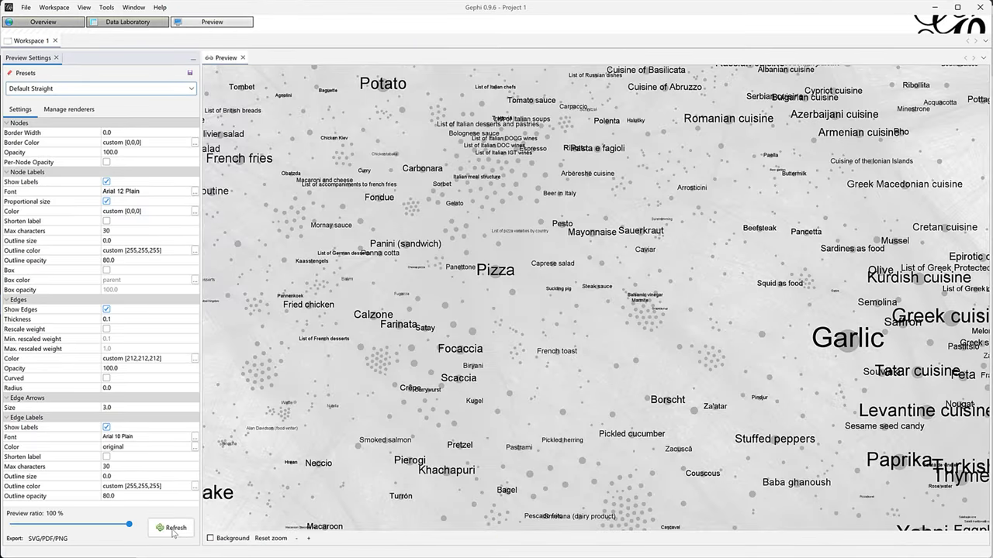
# Change the node label font to Raleway, size 10, and refresh the preview
pyautogui.click(194, 191)
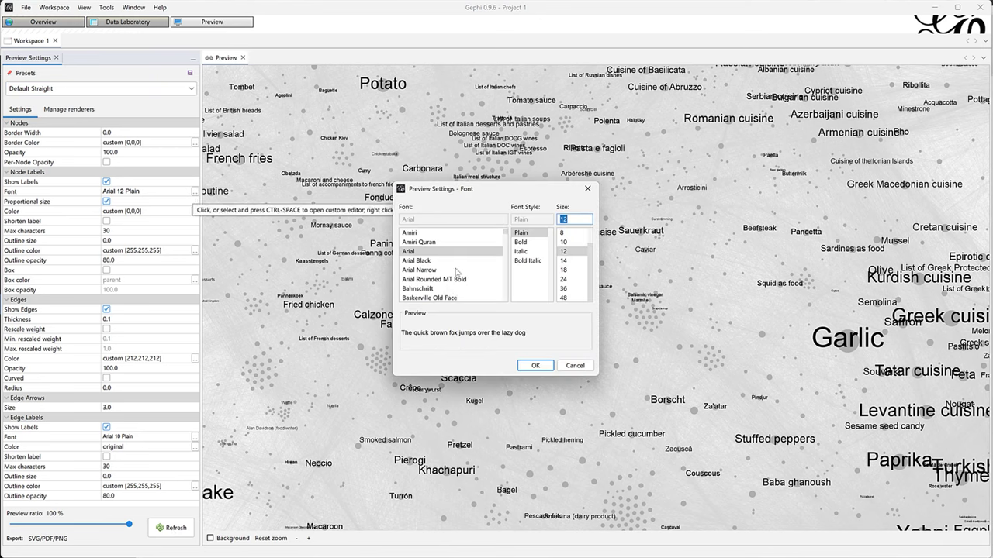
pyautogui.scroll(-20, 447, 292)
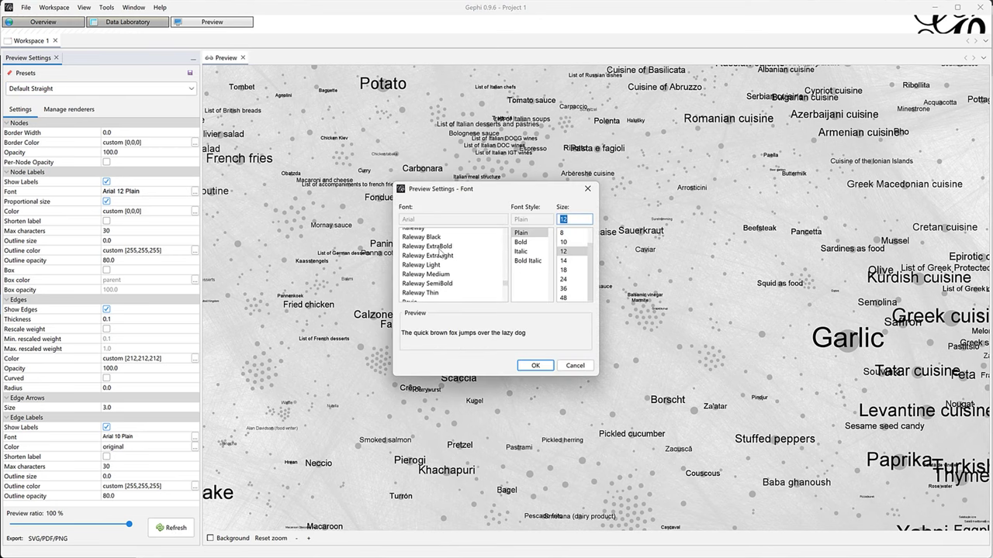
pyautogui.click(425, 254)
pyautogui.click(566, 242)
pyautogui.click(535, 365)
pyautogui.click(169, 529)
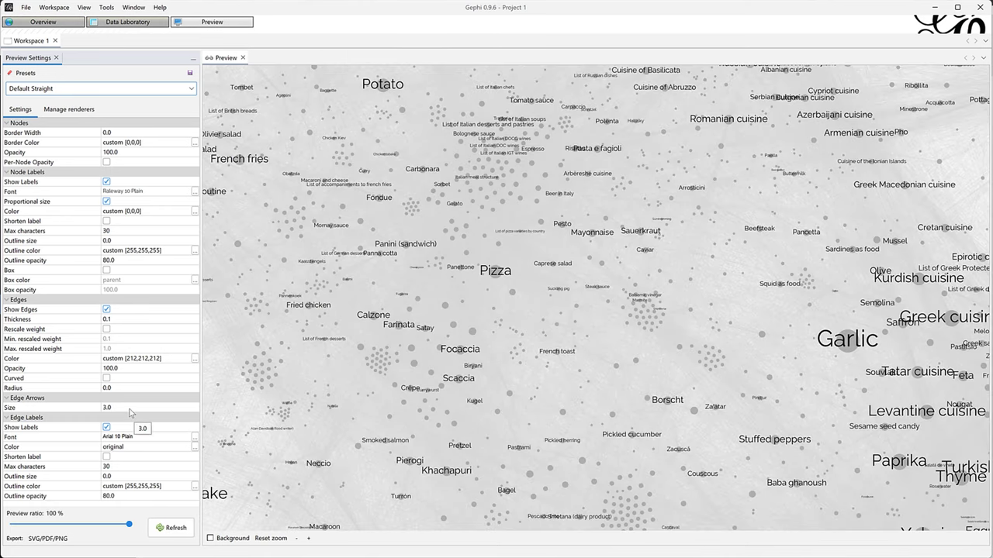
# Set the edge thickness to 0.02 and refresh the preview
pyautogui.click(116, 323)
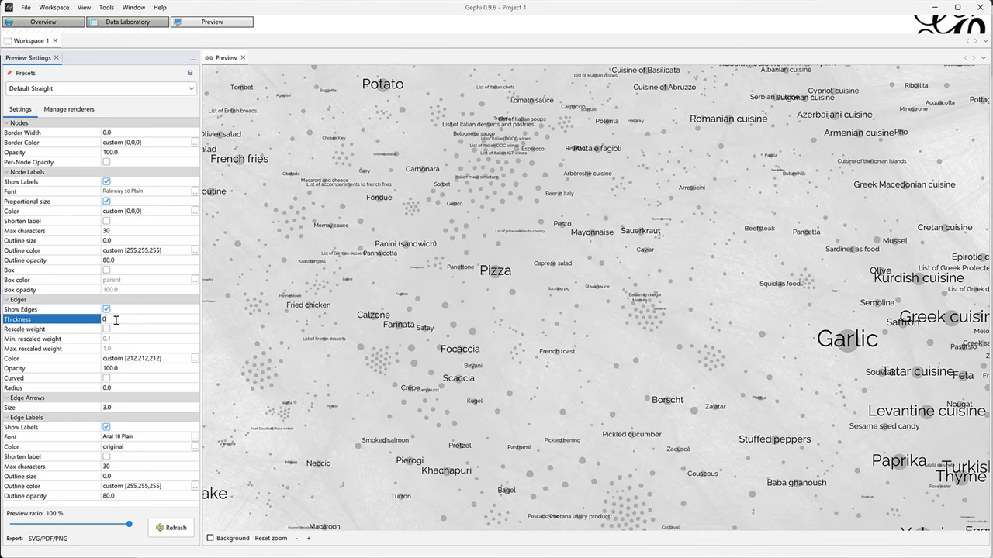
pyautogui.write('0.02')
pyautogui.press('Return')
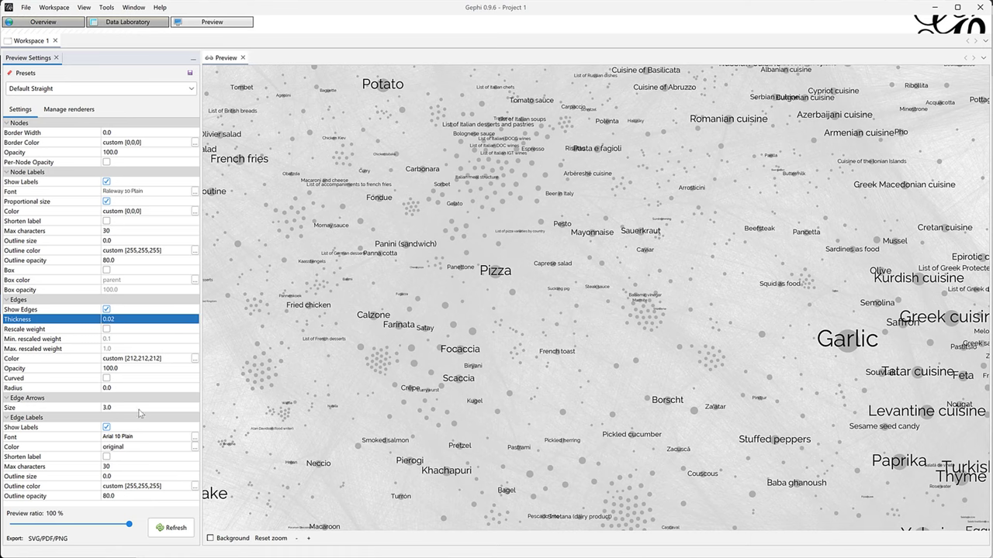
pyautogui.click(173, 531)
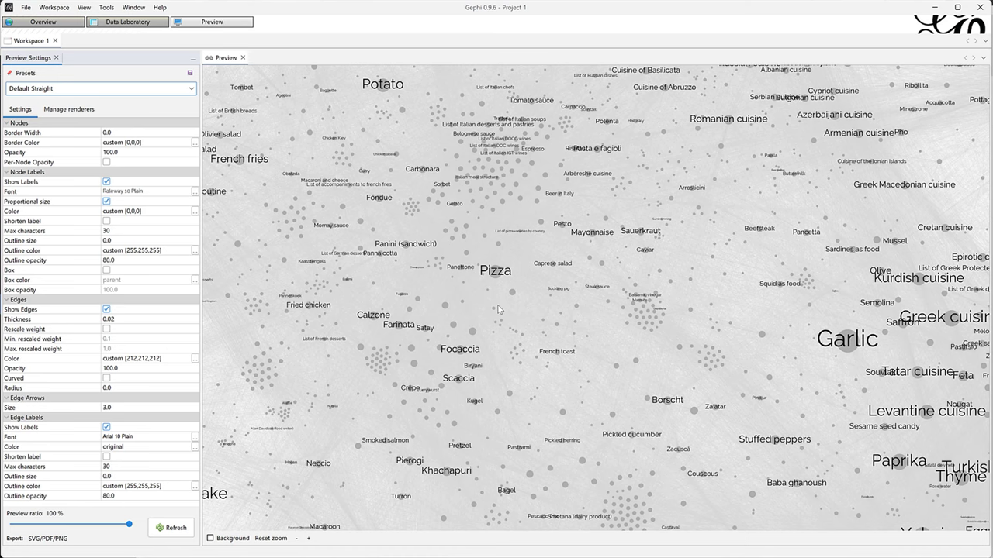
pyautogui.scroll(-5, 547, 326)
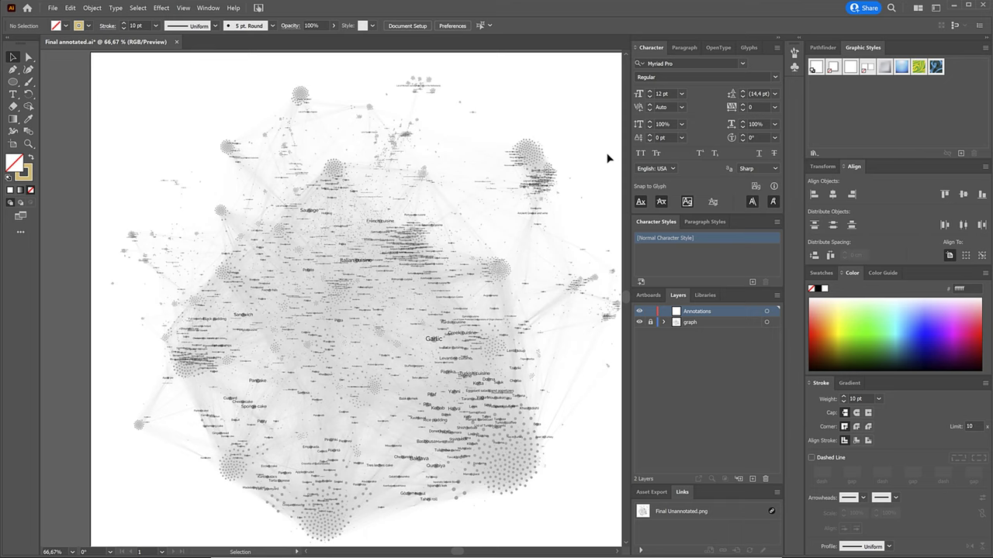
# In Illustrator, outline the Netherlands Michelin restaurants cluster with a closed six-sided Pen path on the Annotations layer
pyautogui.hotkey('ctrl', 'space')
pyautogui.click(422, 97)
pyautogui.click(336, 280)
pyautogui.click(328, 304)
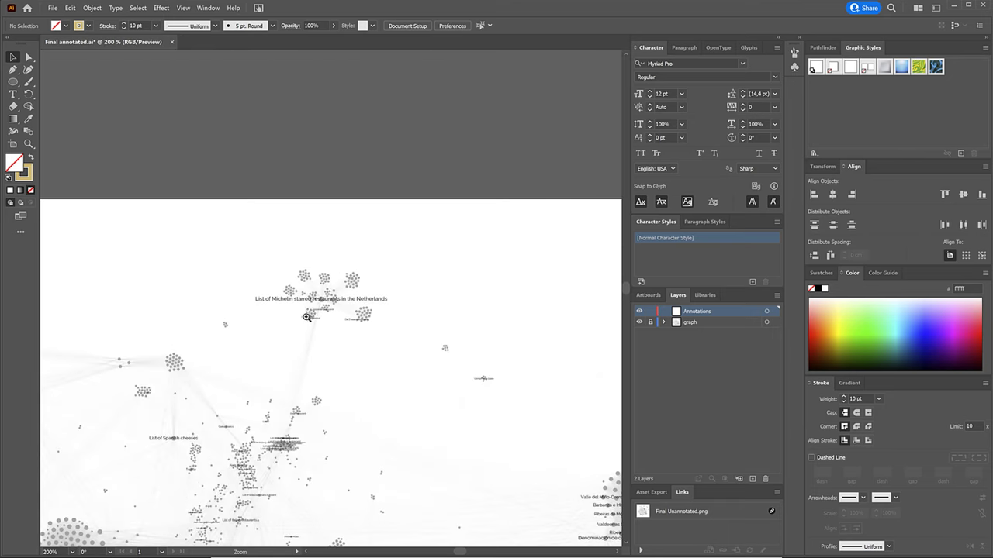
pyautogui.click(322, 302)
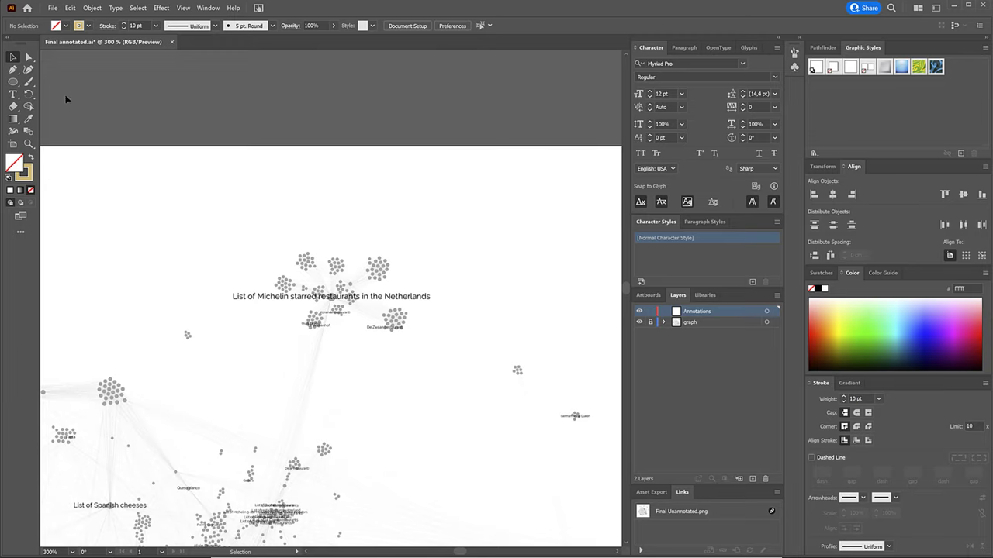
pyautogui.click(12, 69)
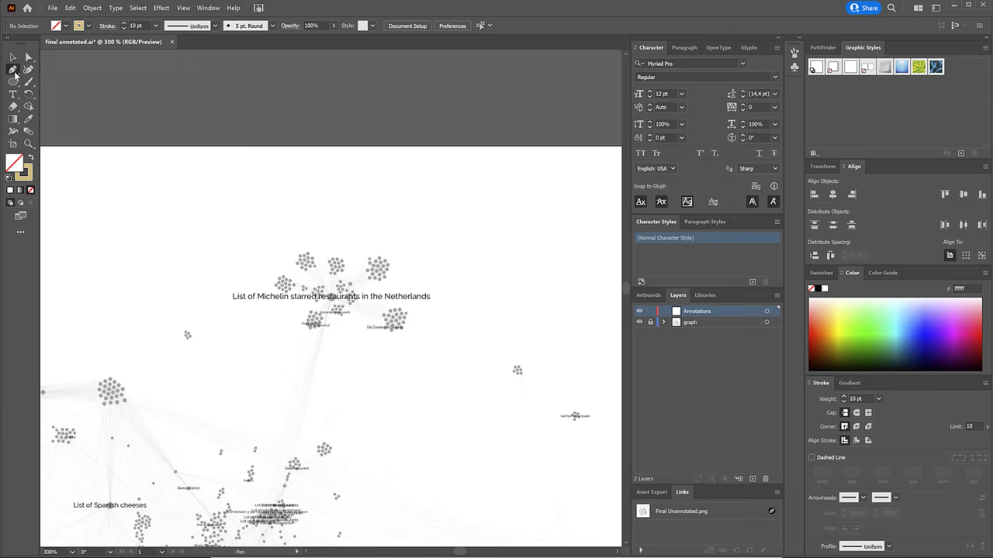
pyautogui.click(309, 345)
pyautogui.click(416, 344)
pyautogui.click(449, 289)
pyautogui.click(388, 234)
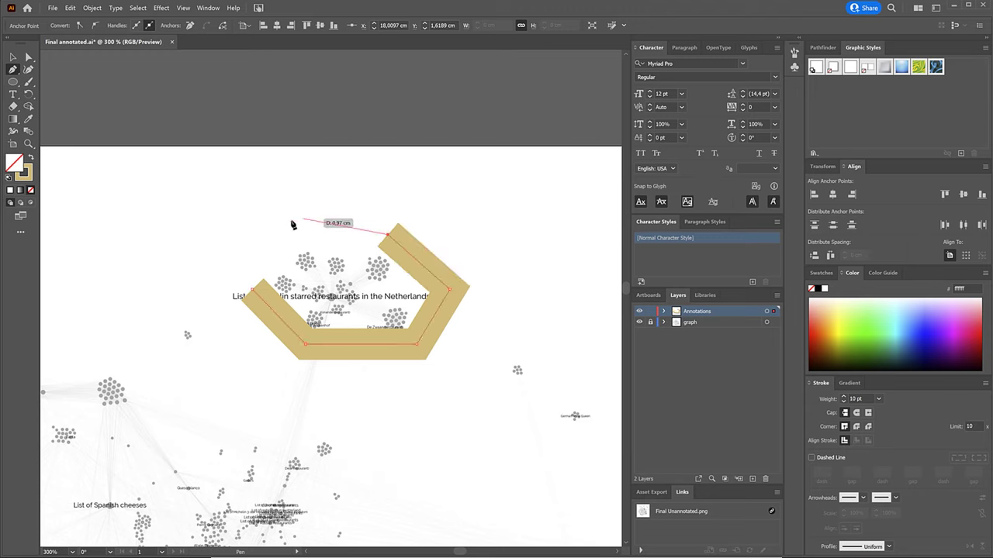
pyautogui.click(284, 222)
pyautogui.click(254, 293)
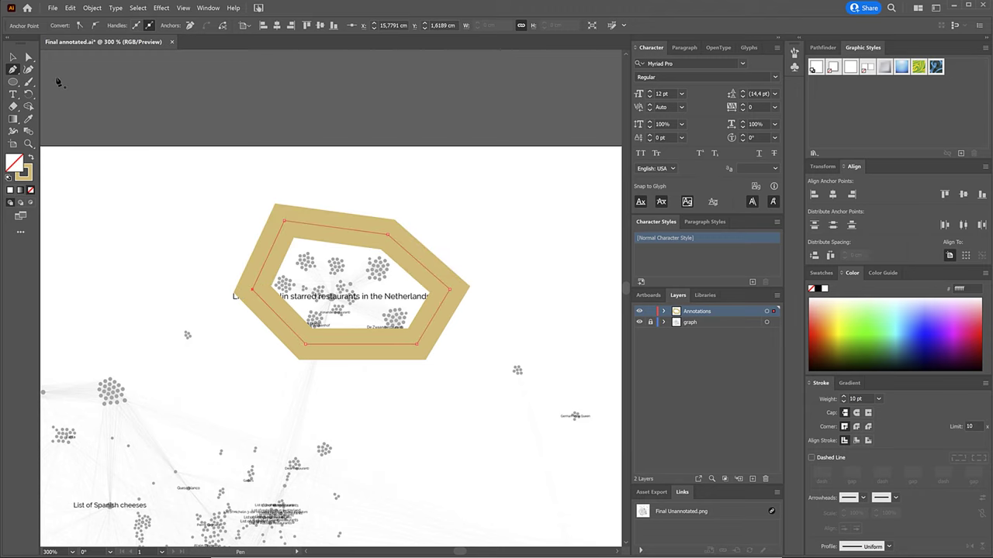
# Give the Michelin cluster outline a 7 pt stroke with round caps and round corner joins
pyautogui.click(13, 56)
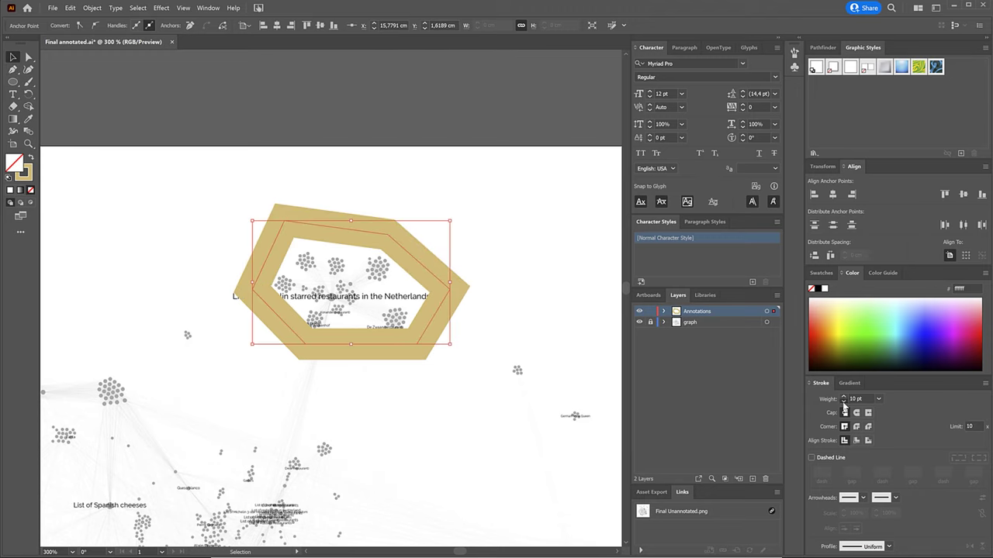
pyautogui.click(844, 402)
pyautogui.click(844, 402)
pyautogui.click(843, 403)
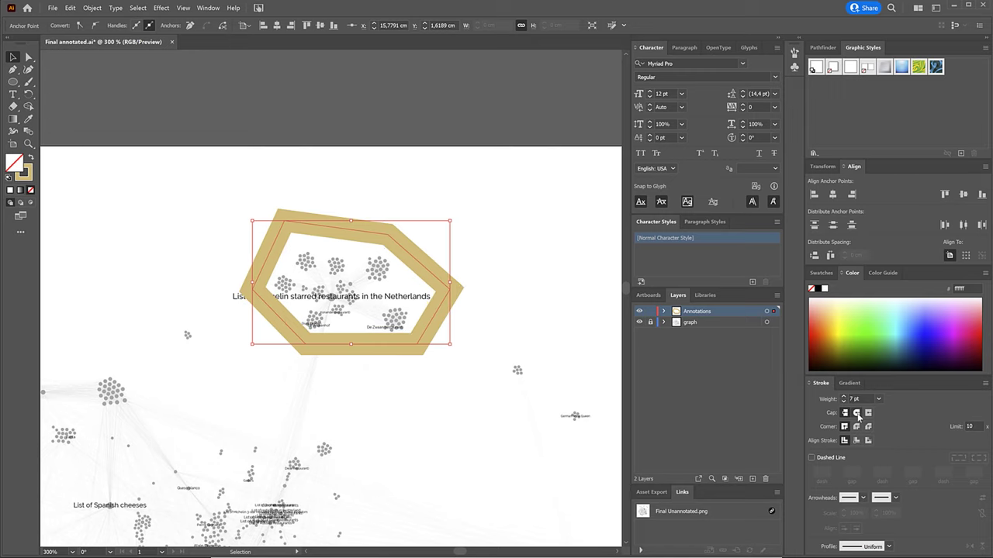
pyautogui.click(856, 413)
pyautogui.click(856, 427)
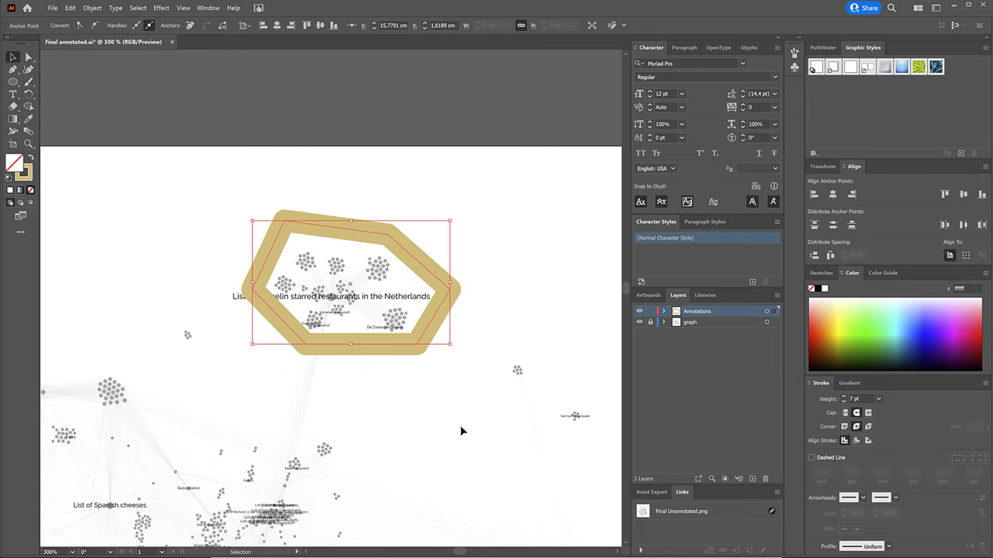
# Add an area text label reading "Michelin starred restaurants in the Netherlands" over the outlined cluster
pyautogui.press('t')
pyautogui.moveTo(389, 176); pyautogui.dragTo(590, 443)
pyautogui.write('Michelin starred restaurants in the Netherlands')
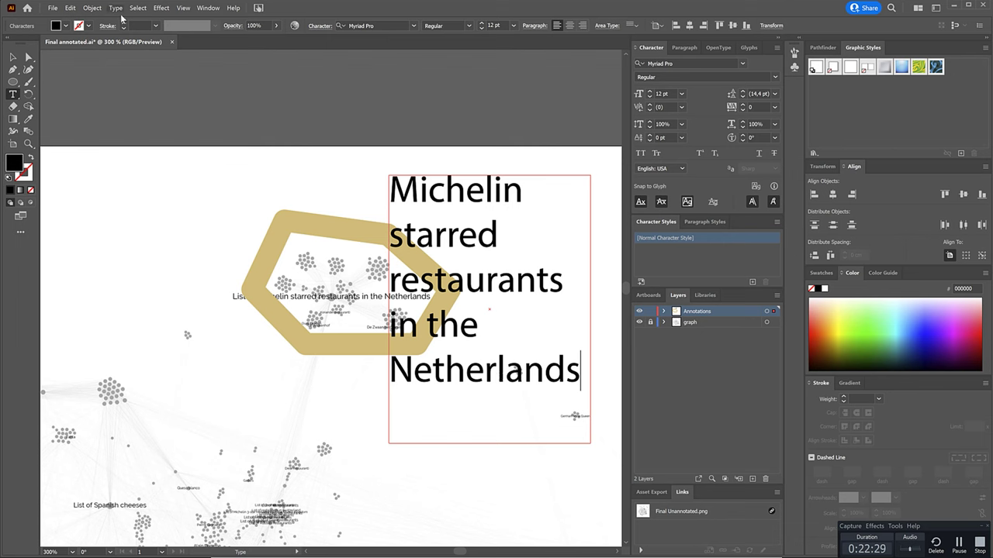
pyautogui.click(12, 56)
# Fill the label text with a darker shade of the outline's gold, #917944
pyautogui.doubleClick(14, 162)
pyautogui.click(672, 337)
pyautogui.click(263, 247)
pyautogui.doubleClick(23, 173)
pyautogui.click(672, 337)
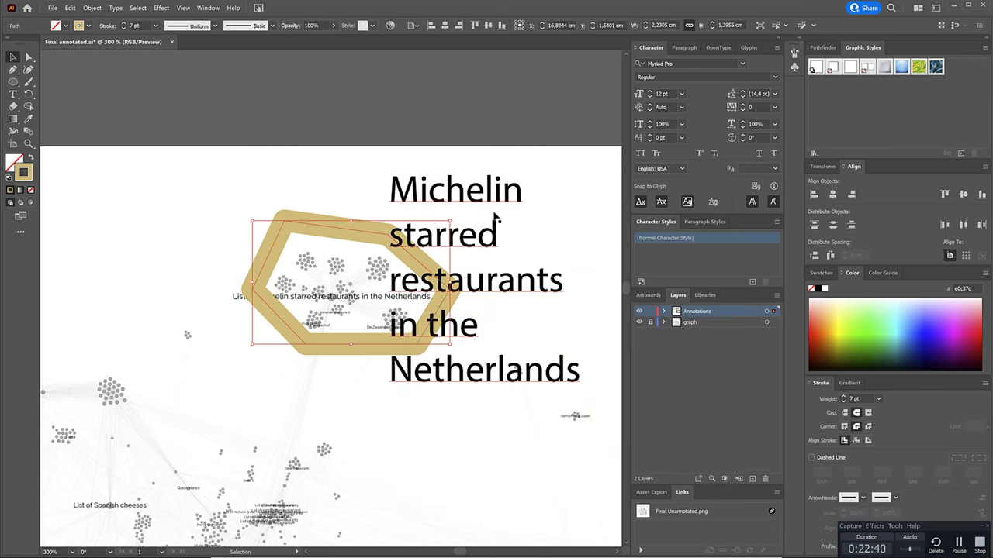
pyautogui.click(494, 219)
pyautogui.doubleClick(14, 163)
pyautogui.click(672, 322)
pyautogui.doubleClick(14, 163)
pyautogui.click(493, 364)
pyautogui.click(497, 375)
pyautogui.click(673, 322)
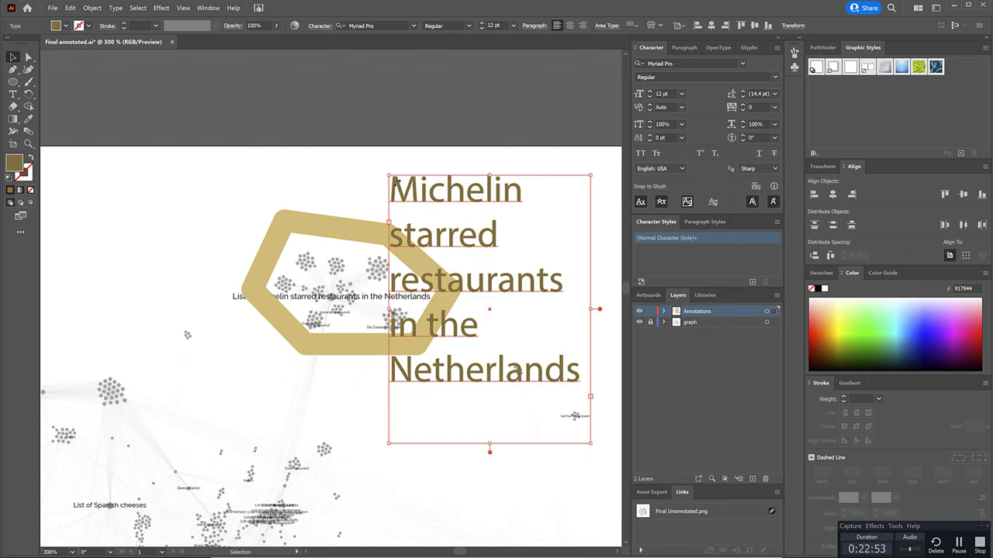
# Set the Michelin label's font to Dank Mono at 9 pt and shorten its text frame
pyautogui.click(374, 25)
pyautogui.write('Dank')
pyautogui.click(374, 47)
pyautogui.click(482, 29)
pyautogui.click(482, 29)
pyautogui.click(481, 29)
pyautogui.moveTo(590, 443); pyautogui.dragTo(598, 286)
pyautogui.moveTo(460, 175); pyautogui.dragTo(494, 183)
pyautogui.click(482, 23)
pyautogui.click(482, 22)
# Resize the label's frame to three lines of text and place it just right of the Michelin outline
pyautogui.hscroll(2, 514, 348)
pyautogui.moveTo(531, 293); pyautogui.dragTo(582, 347)
pyautogui.moveTo(488, 227); pyautogui.dragTo(533, 280)
# Change the Michelin outline's blending mode so that the graph labels show through the stroke
pyautogui.click(334, 267)
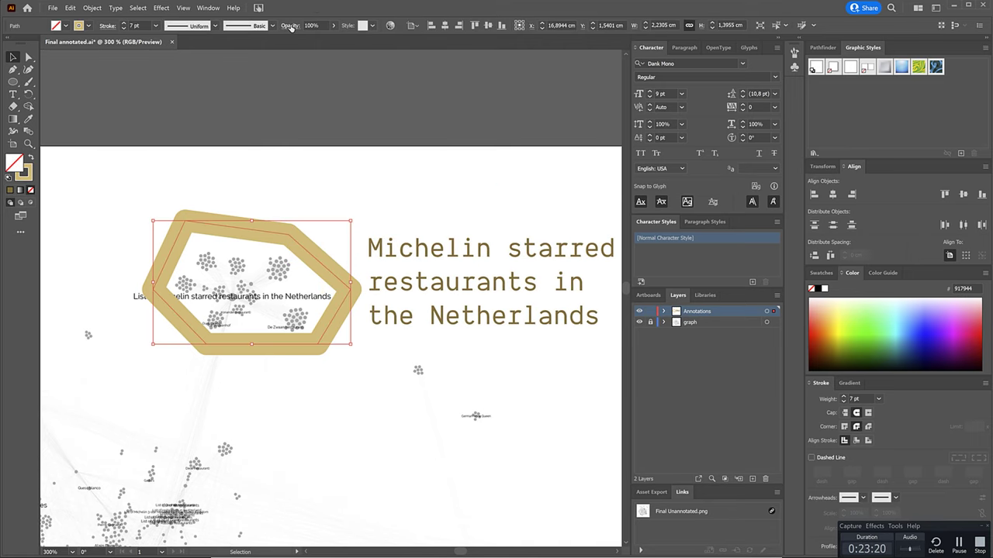
pyautogui.click(290, 25)
pyautogui.click(206, 42)
pyautogui.click(209, 80)
pyautogui.click(398, 398)
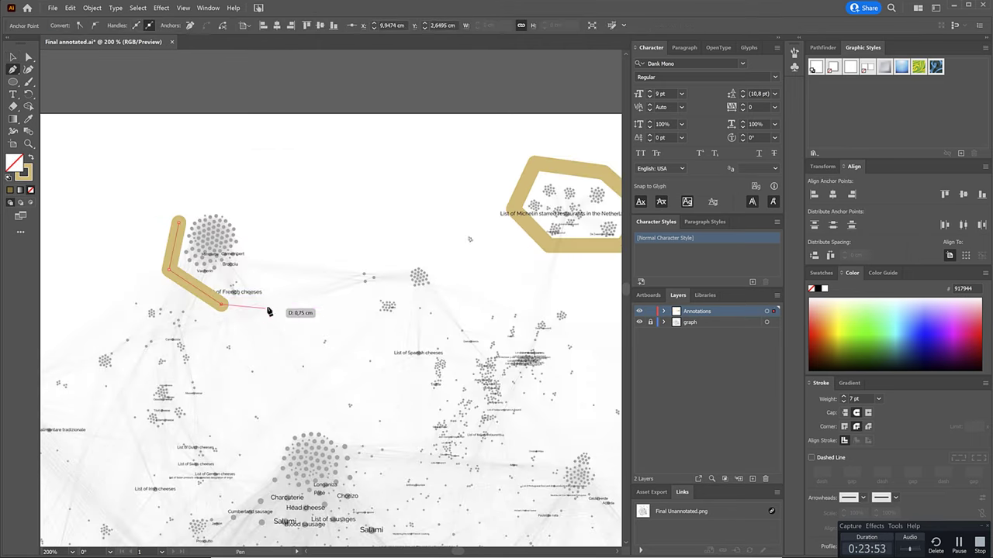
# Complete a closed Pen outline around the French cheeses cluster
pyautogui.click(256, 231)
pyautogui.click(217, 204)
pyautogui.click(179, 223)
pyautogui.press('v')
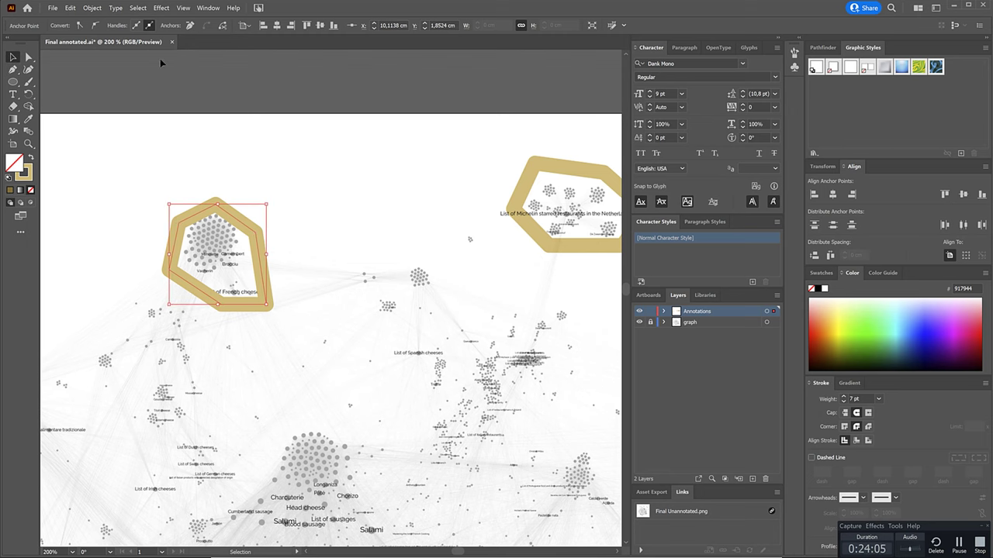
pyautogui.click(475, 272)
# Duplicate the Michelin label above the French cheeses cluster and change its text to "French cheese"
pyautogui.hscroll(2, 475, 272)
pyautogui.keyDown('alt'); pyautogui.moveTo(601, 184); pyautogui.dragTo(149, 190); pyautogui.keyUp('alt')
pyautogui.doubleClick(186, 187)
pyautogui.hotkey('ctrl', 'a')
pyautogui.write('French cheese')
pyautogui.click(12, 57)
# Apply the same see-through blending mode to the French cheese outline
pyautogui.click(177, 301)
pyautogui.click(291, 25)
pyautogui.click(203, 41)
pyautogui.click(210, 80)
pyautogui.click(235, 248)
pyautogui.click(235, 248)
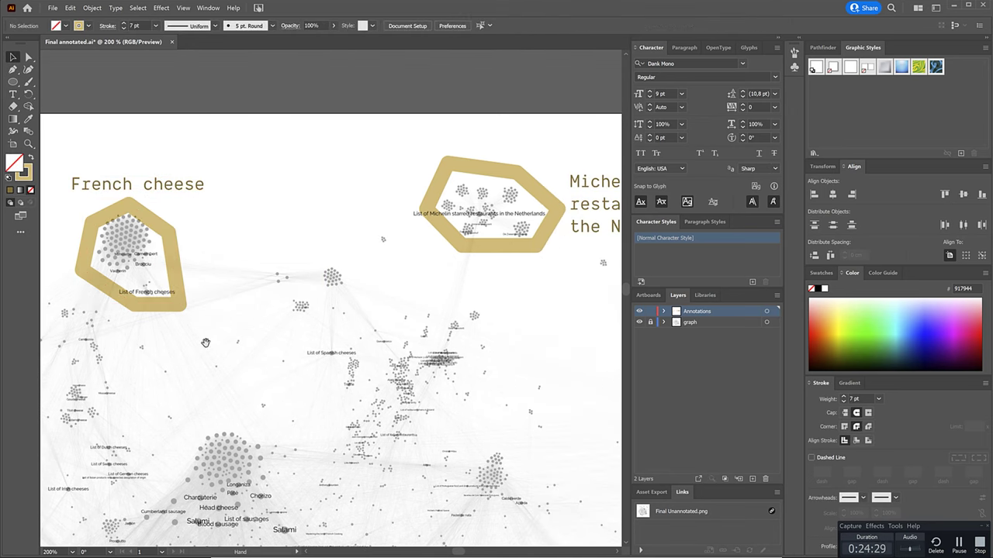
# Draw a closed six-sided Pen outline around the Italian cheese cluster with Gorgonzola, Mozzarella and Ricotta
pyautogui.moveTo(159, 424); pyautogui.dragTo(572, 298)
pyautogui.hotkey('ctrl', '+')
pyautogui.press('p')
pyautogui.click(262, 253)
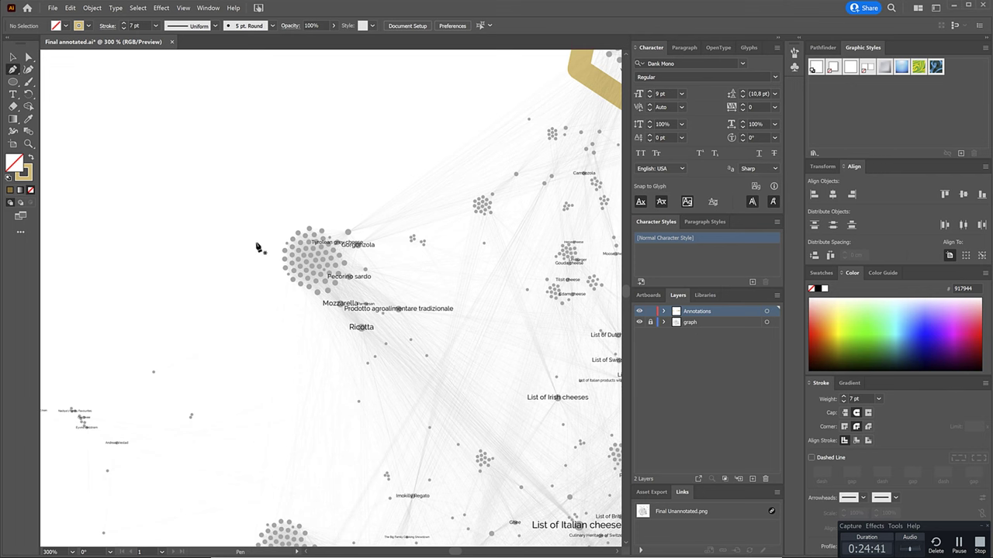
pyautogui.click(305, 205)
pyautogui.click(372, 220)
pyautogui.click(417, 314)
pyautogui.click(364, 355)
pyautogui.click(286, 304)
pyautogui.click(261, 255)
pyautogui.press('v')
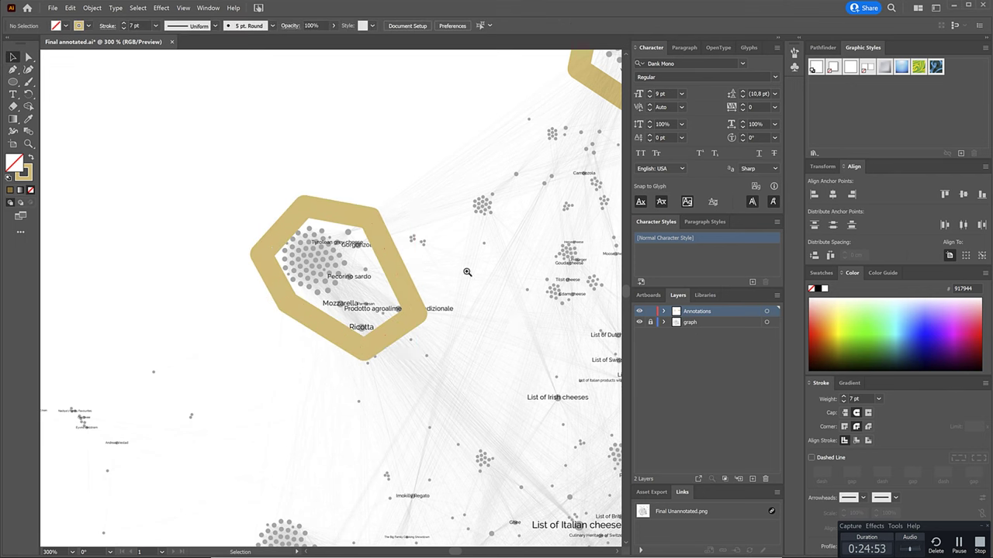
# Duplicate the "French cheese" label above the Italian cheese outline and change its text to "Italian cheese"
pyautogui.hotkey('ctrl', '-')
pyautogui.keyDown('alt'); pyautogui.moveTo(455, 81); pyautogui.dragTo(227, 233); pyautogui.keyUp('alt')
pyautogui.doubleClick(203, 230)
pyautogui.write('Italian')
pyautogui.press('Escape')
# Change the Italian cheese outline's blending mode to match the other cluster outlines
pyautogui.click(266, 344)
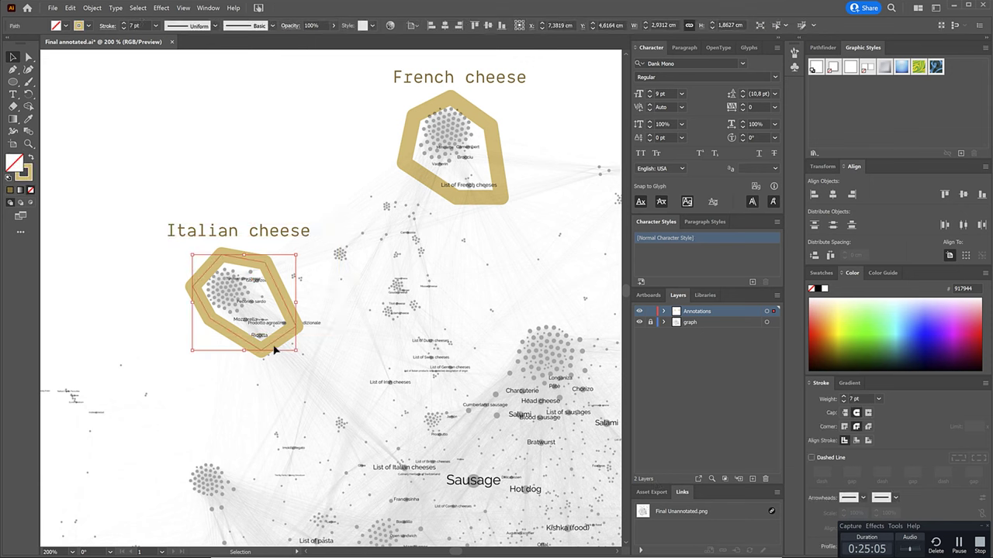
pyautogui.click(290, 26)
pyautogui.click(212, 43)
pyautogui.click(203, 83)
pyautogui.click(341, 294)
# Draw a closed seven-sided Pen outline around the sausage cluster, enclosing Charcuterie, Salumi, Bratwurst and Chorizo
pyautogui.moveTo(383, 406); pyautogui.dragTo(203, 140)
pyautogui.moveTo(384, 405); pyautogui.dragTo(224, 305)
pyautogui.moveTo(215, 96); pyautogui.dragTo(360, 422)
pyautogui.scroll(1, 360, 422)
pyautogui.scroll(1, 339, 245)
pyautogui.moveTo(339, 244); pyautogui.dragTo(374, 196)
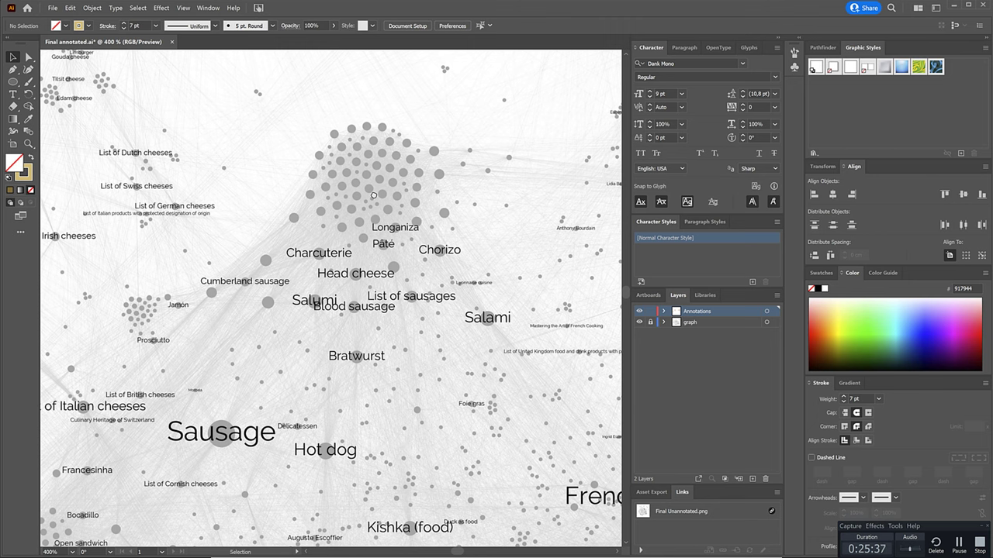
pyautogui.click(12, 69)
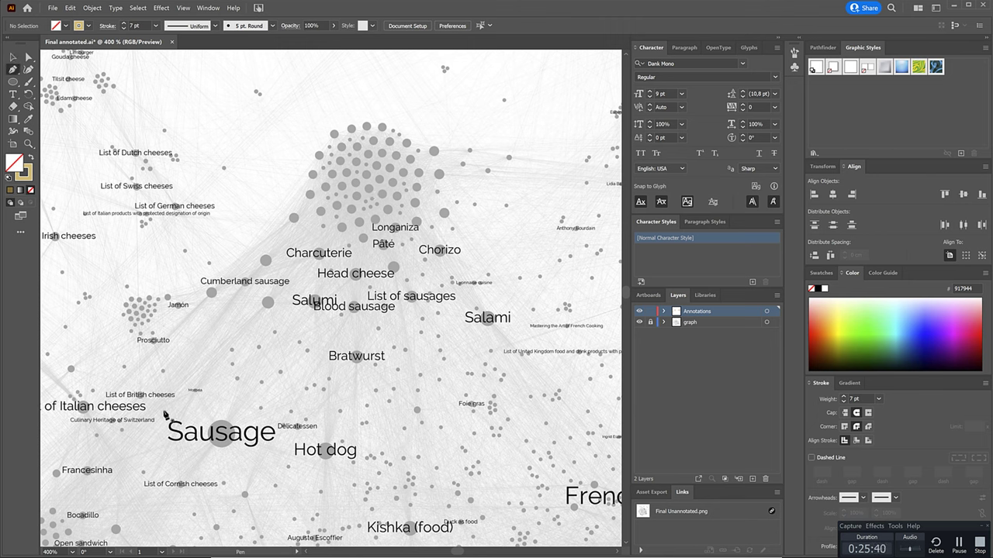
pyautogui.click(193, 461)
pyautogui.click(233, 254)
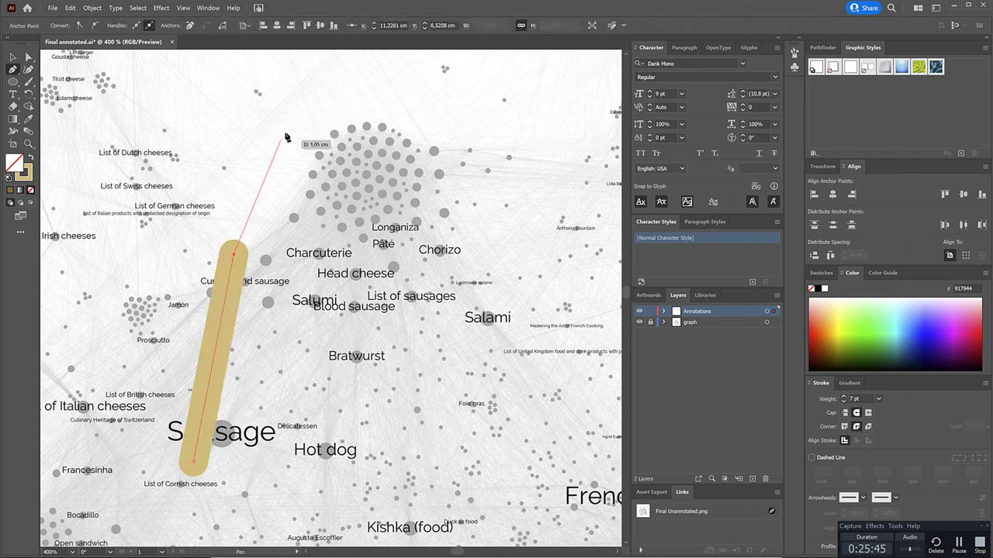
pyautogui.click(310, 127)
pyautogui.click(406, 104)
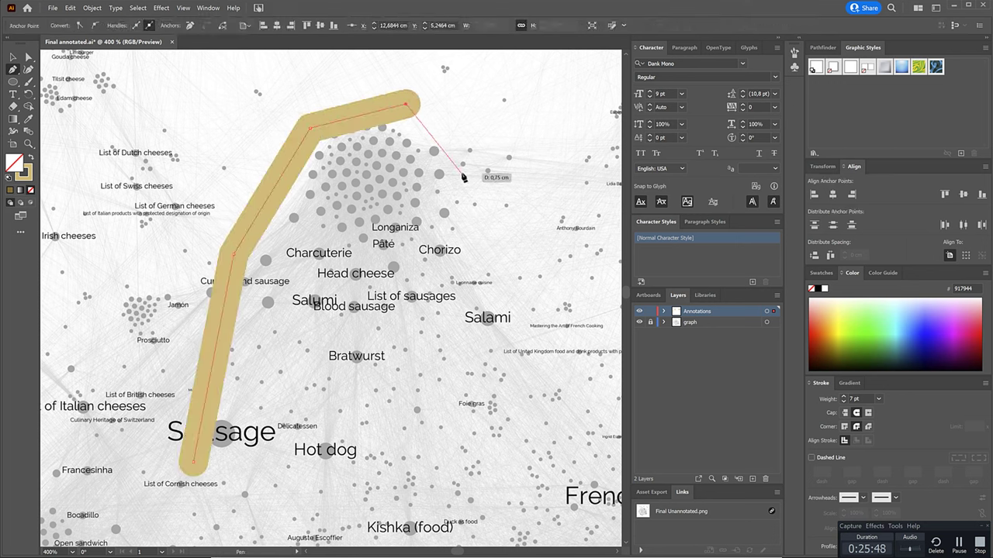
pyautogui.click(462, 173)
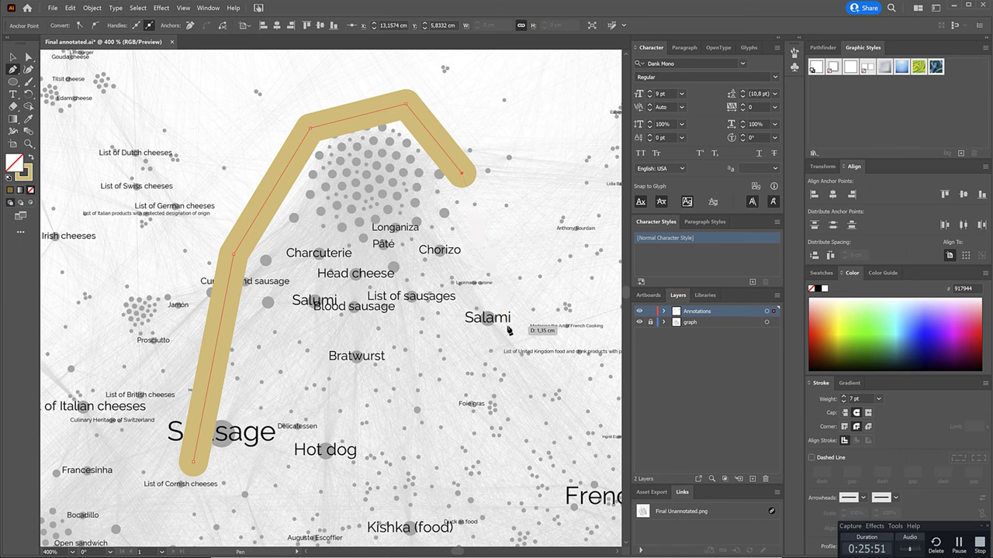
pyautogui.click(506, 327)
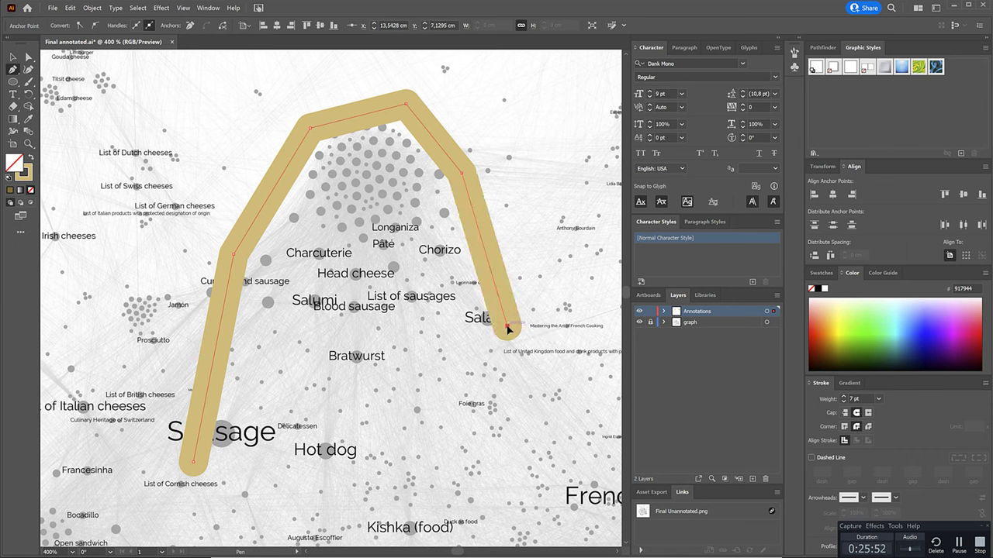
pyautogui.click(333, 471)
pyautogui.click(193, 464)
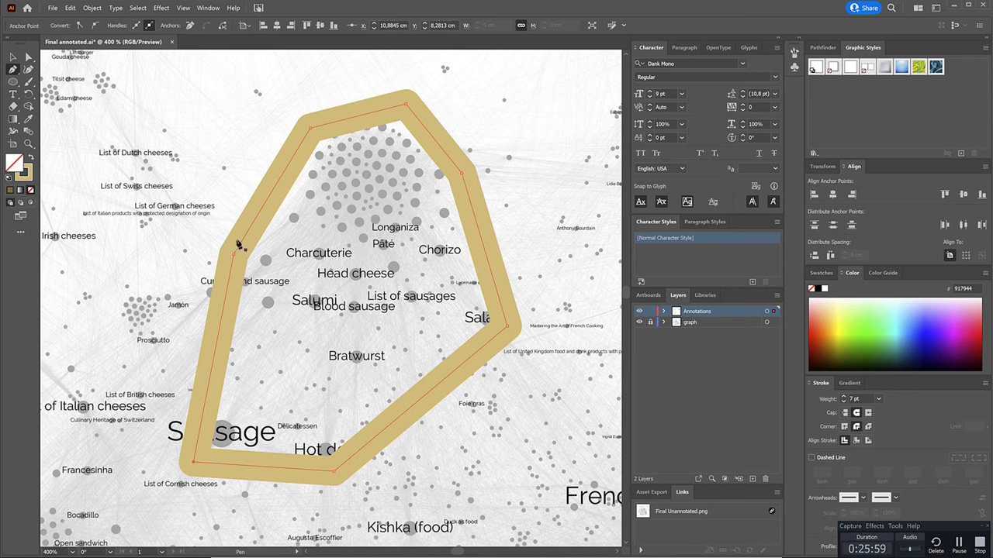
# Change the sausage outline's blending mode to match the other cluster outlines
pyautogui.click(12, 56)
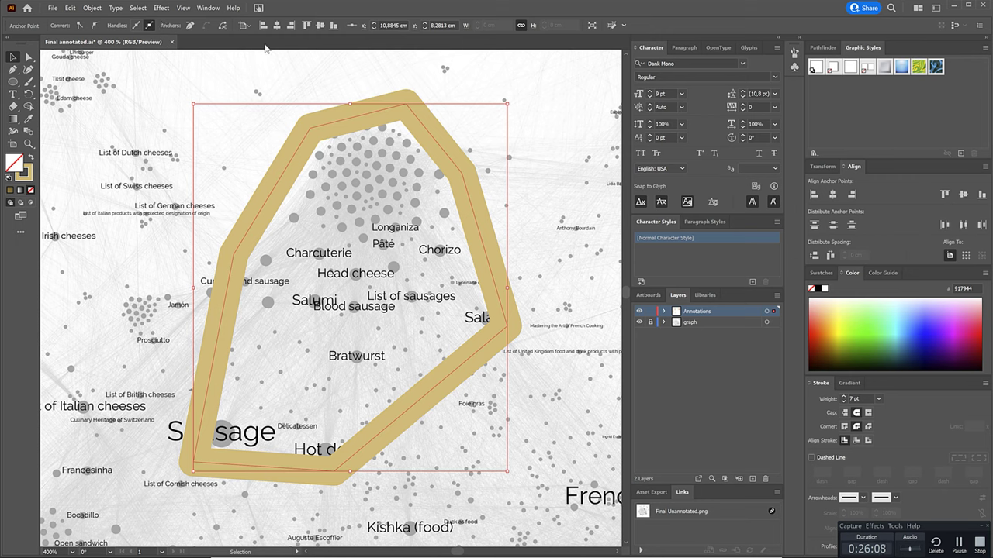
pyautogui.click(276, 76)
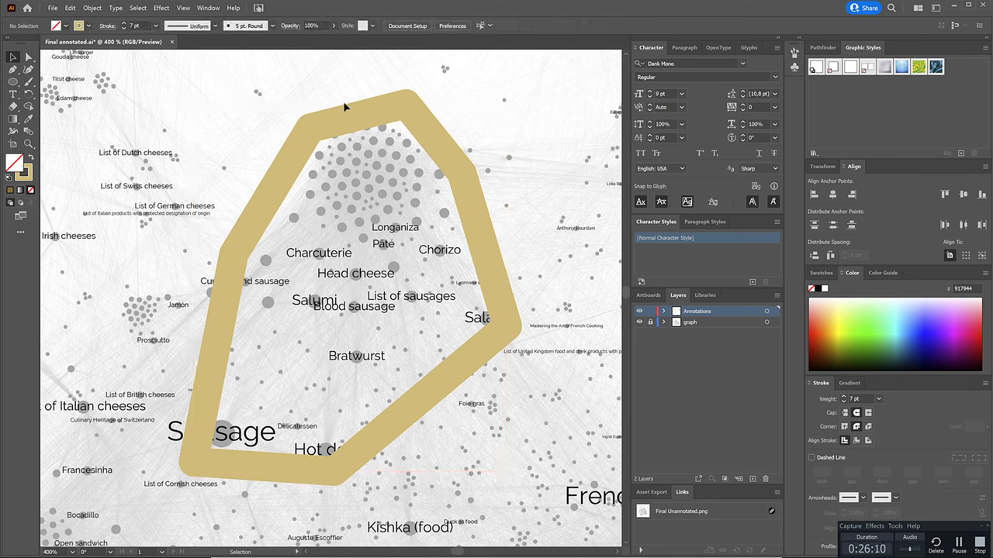
pyautogui.moveTo(368, 146); pyautogui.dragTo(367, 148)
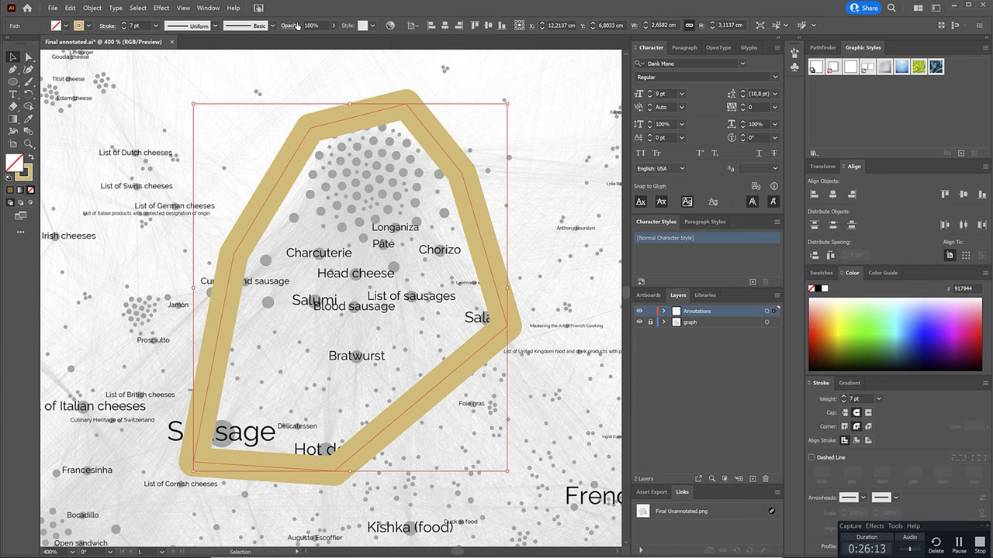
pyautogui.click(288, 26)
pyautogui.click(206, 42)
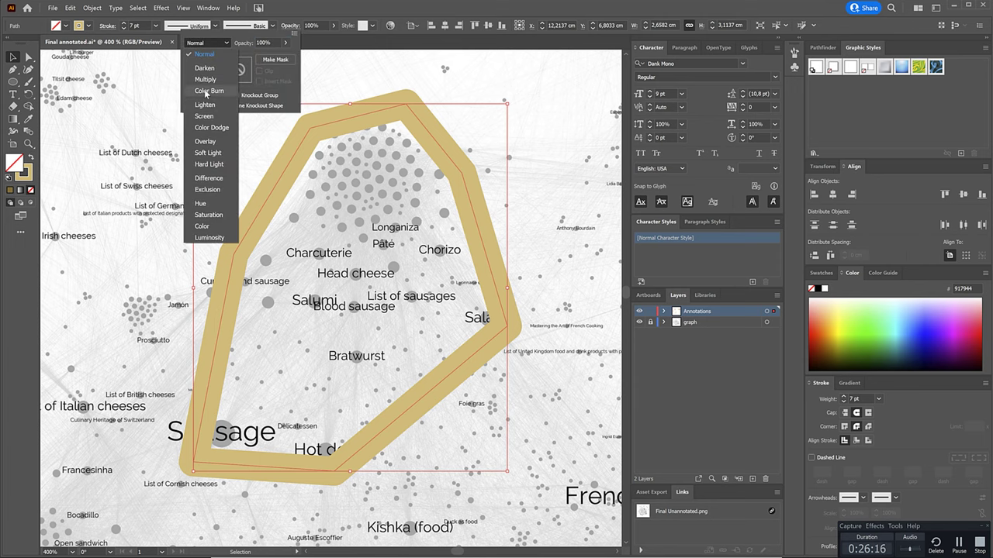
pyautogui.click(196, 93)
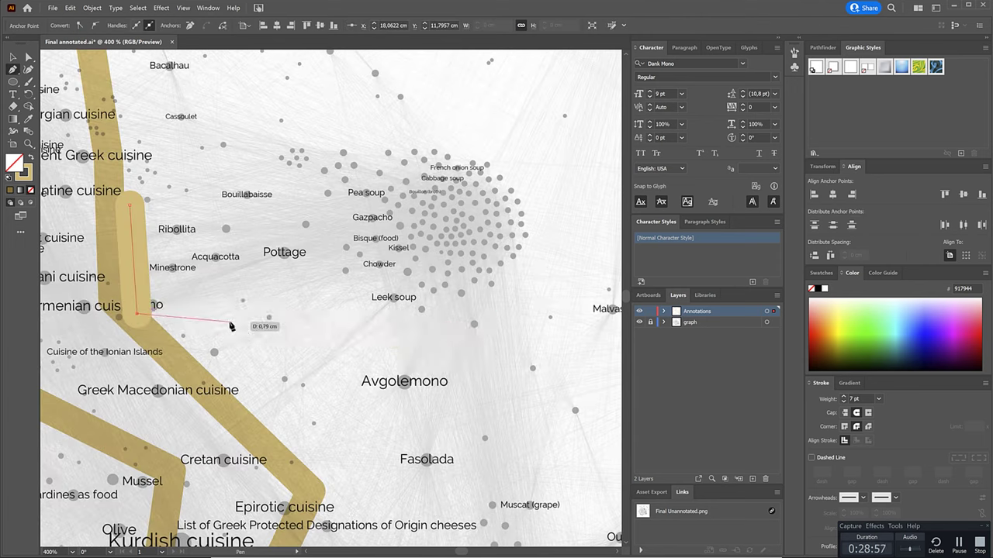
# Complete the closed six-sided Pen outline around the soup cluster with Minestrone, Leek soup and Gazpacho
pyautogui.click(465, 338)
pyautogui.click(550, 257)
pyautogui.click(546, 178)
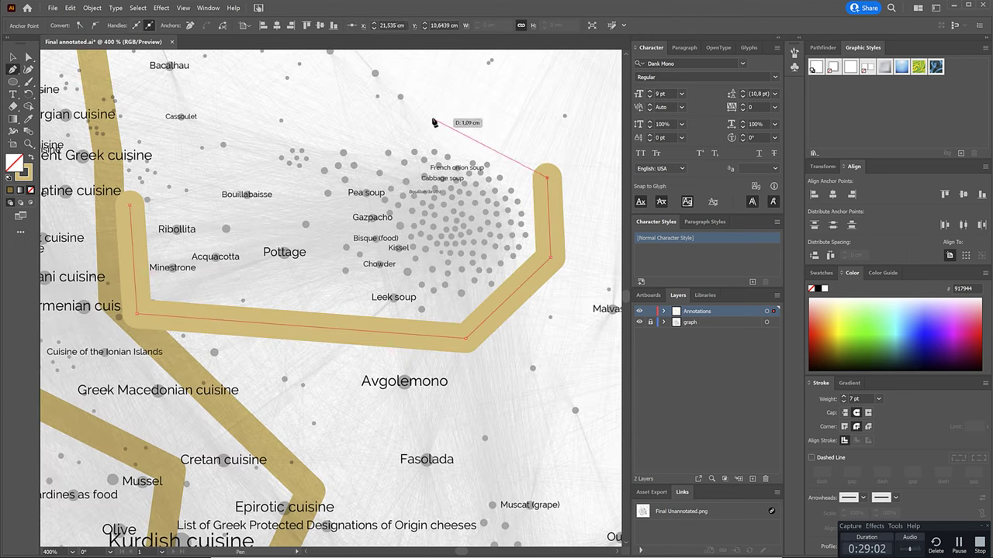
pyautogui.click(434, 122)
pyautogui.click(129, 206)
# Give the soup cluster outline the same blending mode as the other cluster outlines
pyautogui.click(288, 26)
pyautogui.click(206, 43)
pyautogui.click(195, 93)
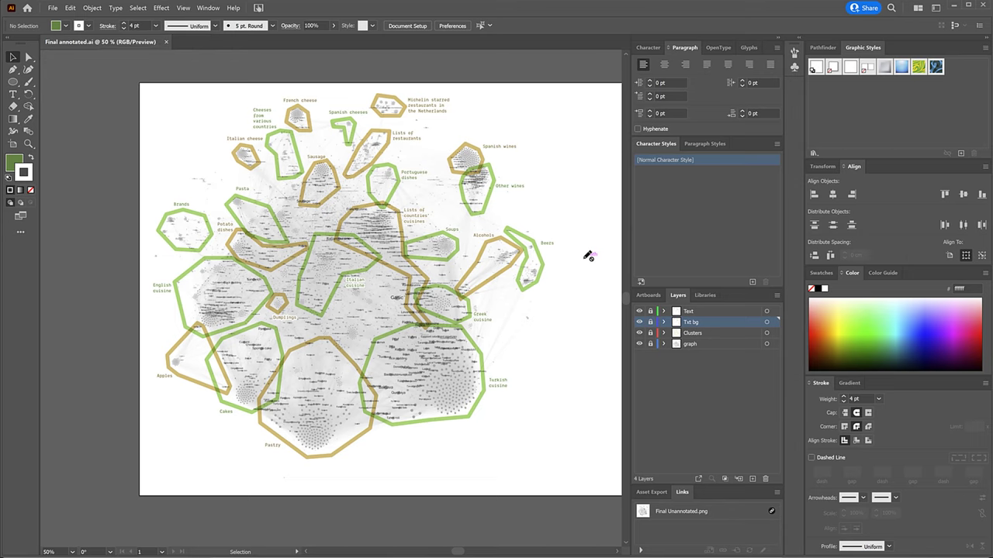
# Examine the Turkish, Greek and Italian cuisine clusters of the annotated map up close with their outlines and labels
pyautogui.click(439, 393)
pyautogui.click(339, 304)
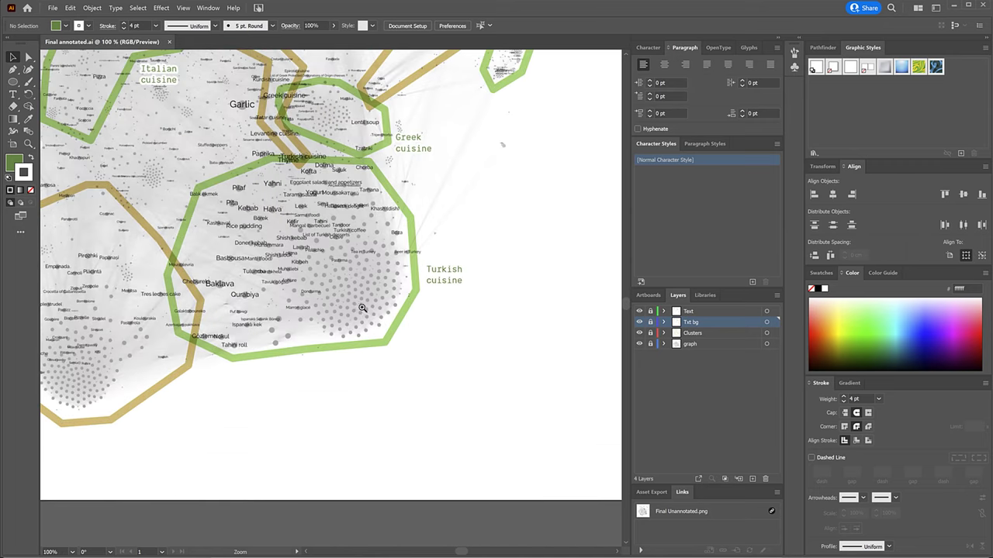
pyautogui.click(327, 285)
pyautogui.moveTo(312, 257); pyautogui.dragTo(367, 267)
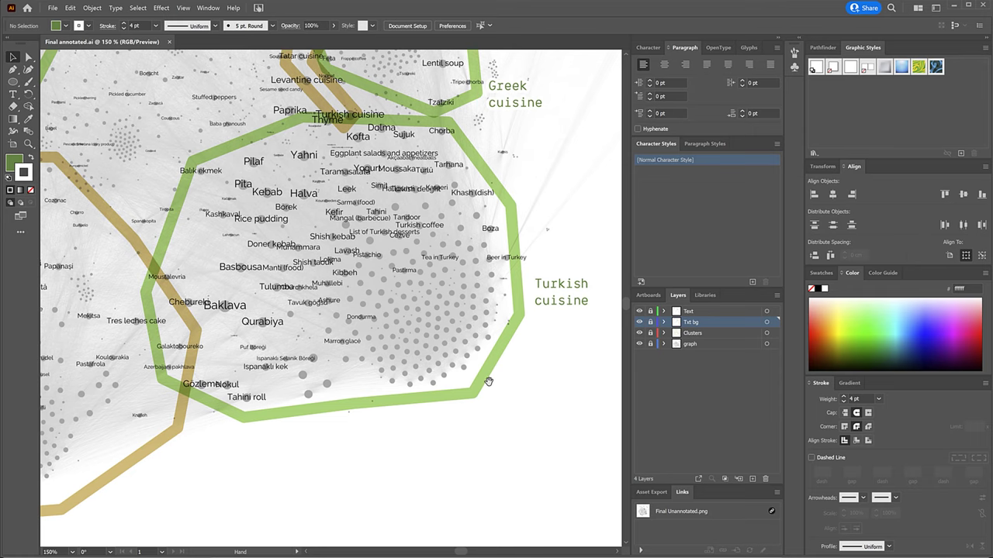
pyautogui.moveTo(510, 343); pyautogui.dragTo(502, 466)
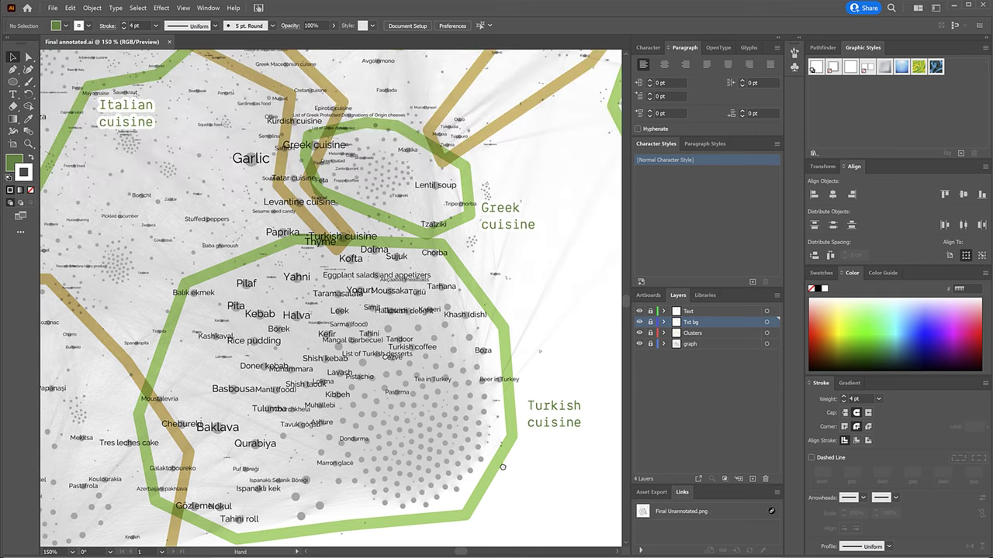
pyautogui.moveTo(567, 200); pyautogui.dragTo(542, 355)
pyautogui.moveTo(287, 328); pyautogui.dragTo(555, 344)
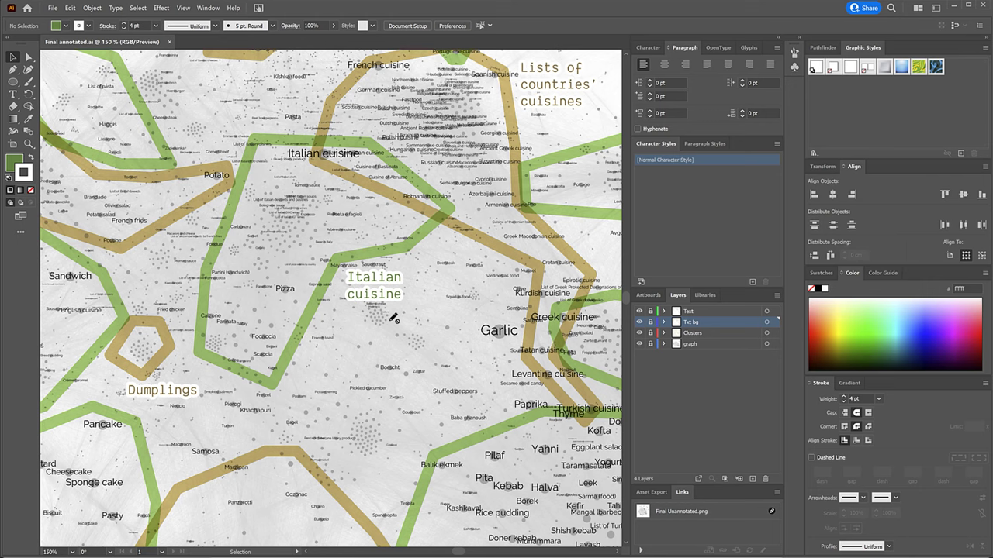
# Examine the Apples, Cakes and Pastry clusters up close, followed by the whole annotated food map
pyautogui.moveTo(455, 175); pyautogui.dragTo(268, 348)
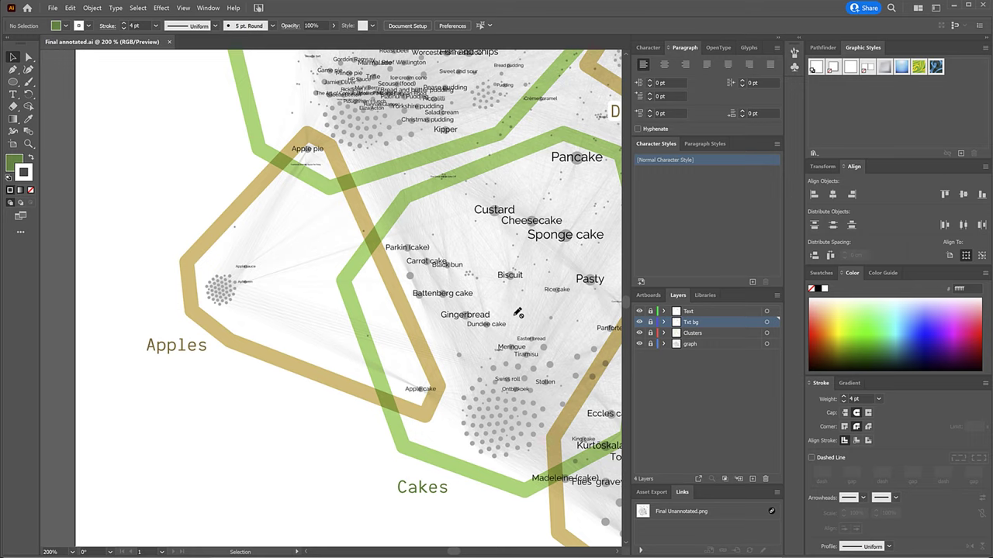
pyautogui.moveTo(518, 325); pyautogui.dragTo(346, 283)
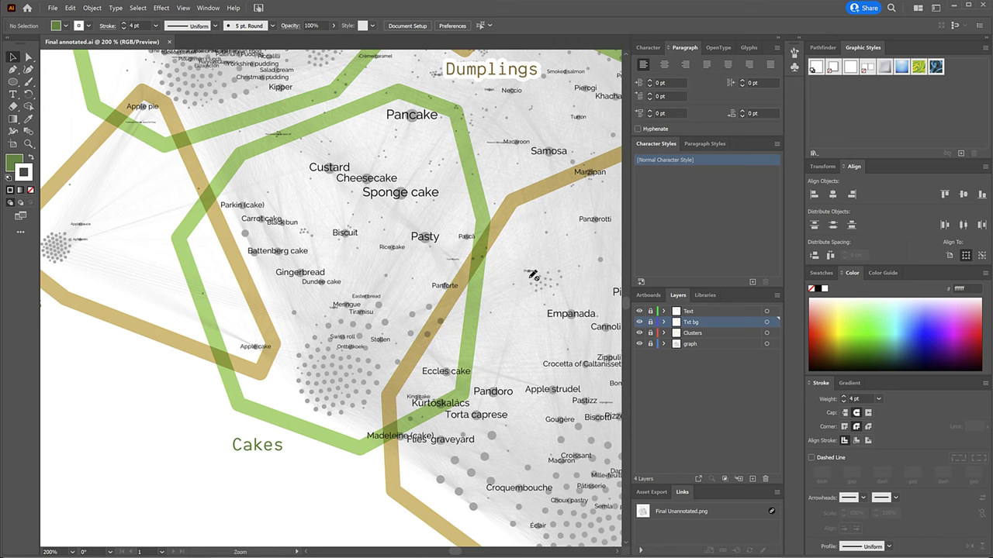
pyautogui.keyDown('ctrl'); pyautogui.keyDown('alt'); pyautogui.click(530, 278); pyautogui.keyUp('alt'); pyautogui.keyUp('ctrl')
pyautogui.keyDown('ctrl'); pyautogui.keyDown('alt'); pyautogui.click(445, 295); pyautogui.keyUp('alt'); pyautogui.keyUp('ctrl')
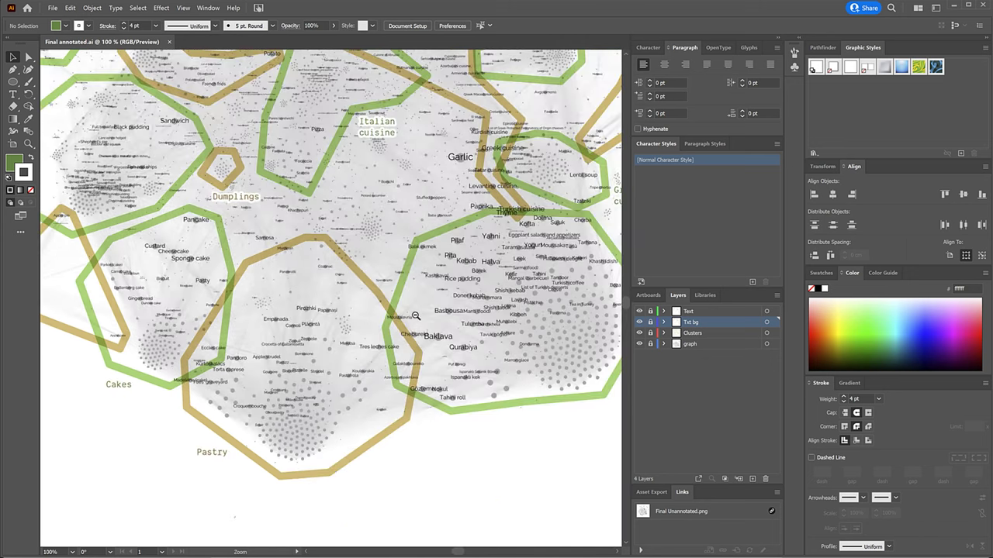
pyautogui.keyDown('ctrl'); pyautogui.keyDown('alt'); pyautogui.click(372, 220); pyautogui.keyUp('alt'); pyautogui.keyUp('ctrl')
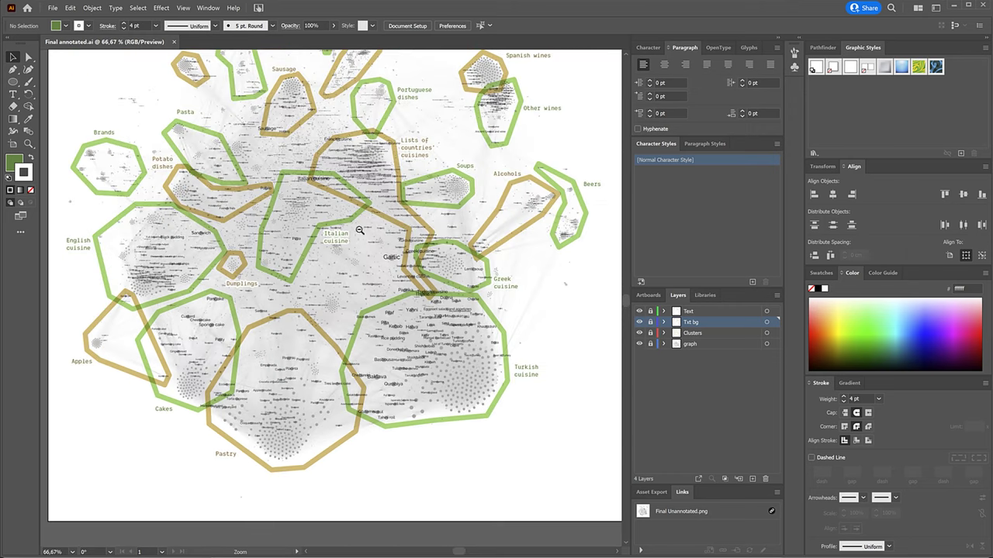
pyautogui.moveTo(335, 236); pyautogui.dragTo(363, 314)
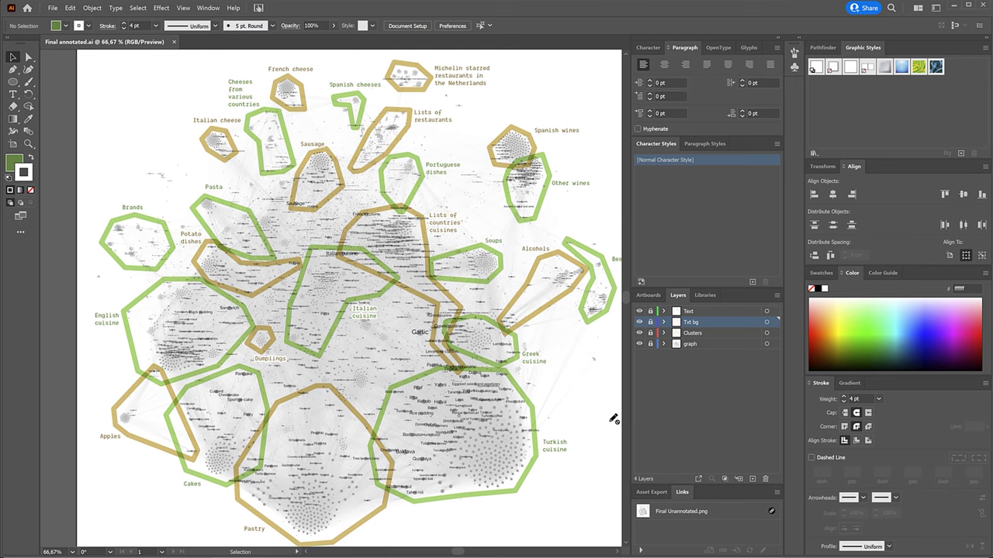
pyautogui.hscroll(1, 589, 426)
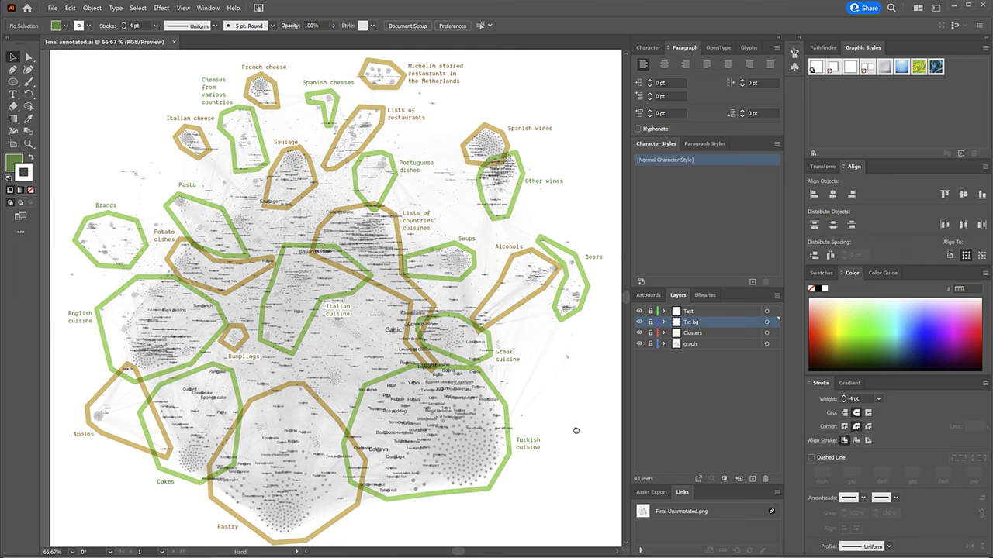